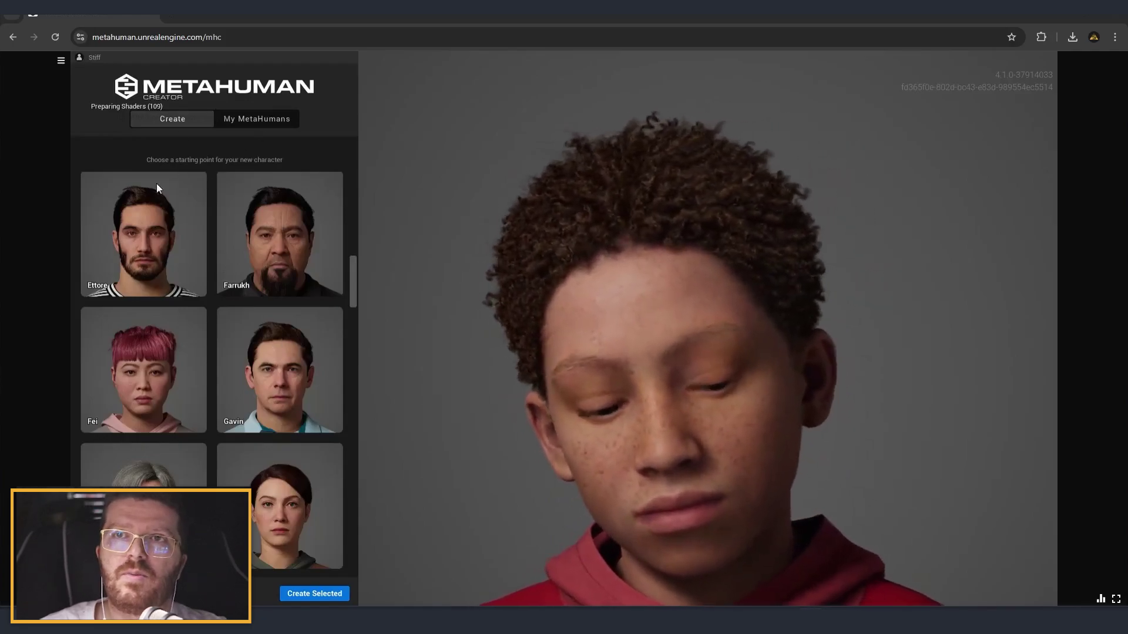
Step: Browse the starting characters and create a new MetaHuman from the Bryan preset
scroll(258, 376, "down", 2)
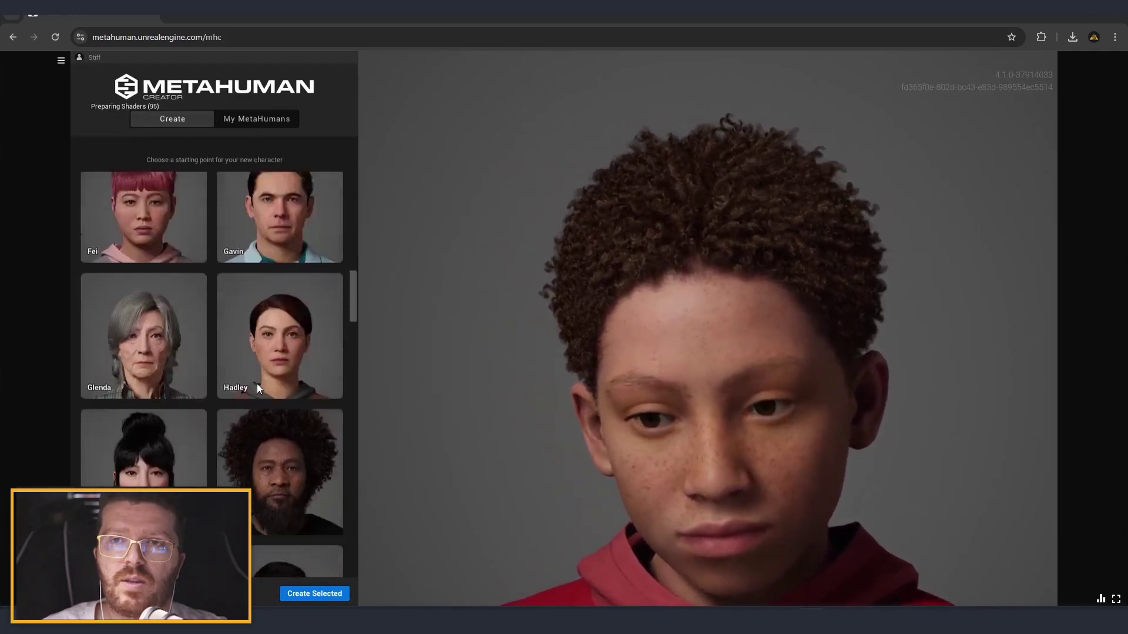
scroll(257, 383, "up", 8)
scroll(257, 385, "up", 4)
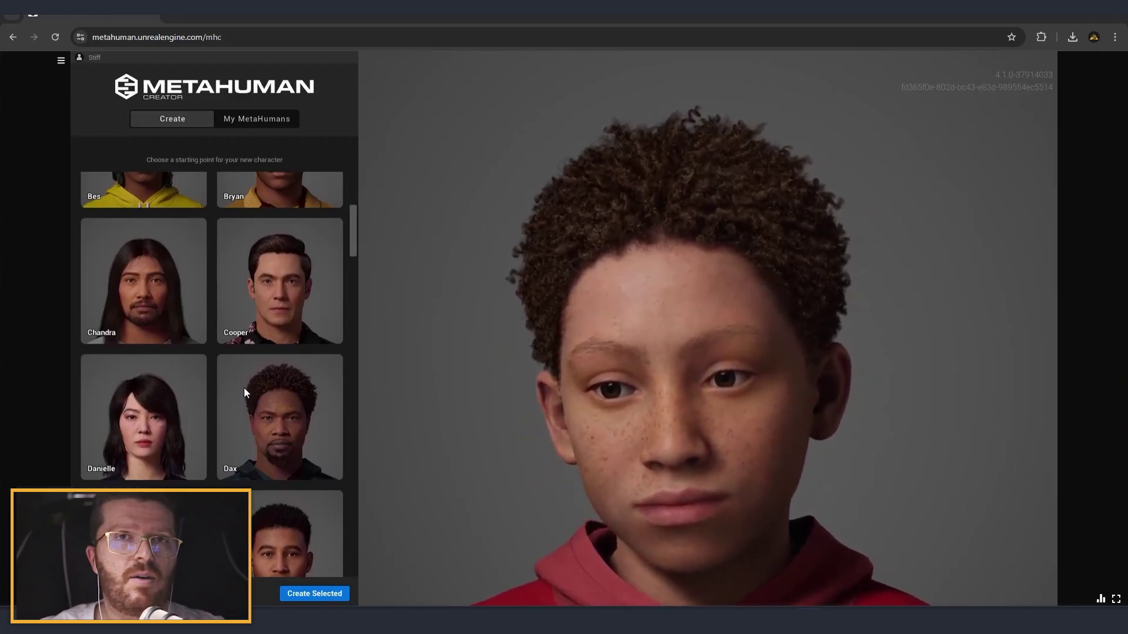
scroll(260, 333, "up", 5)
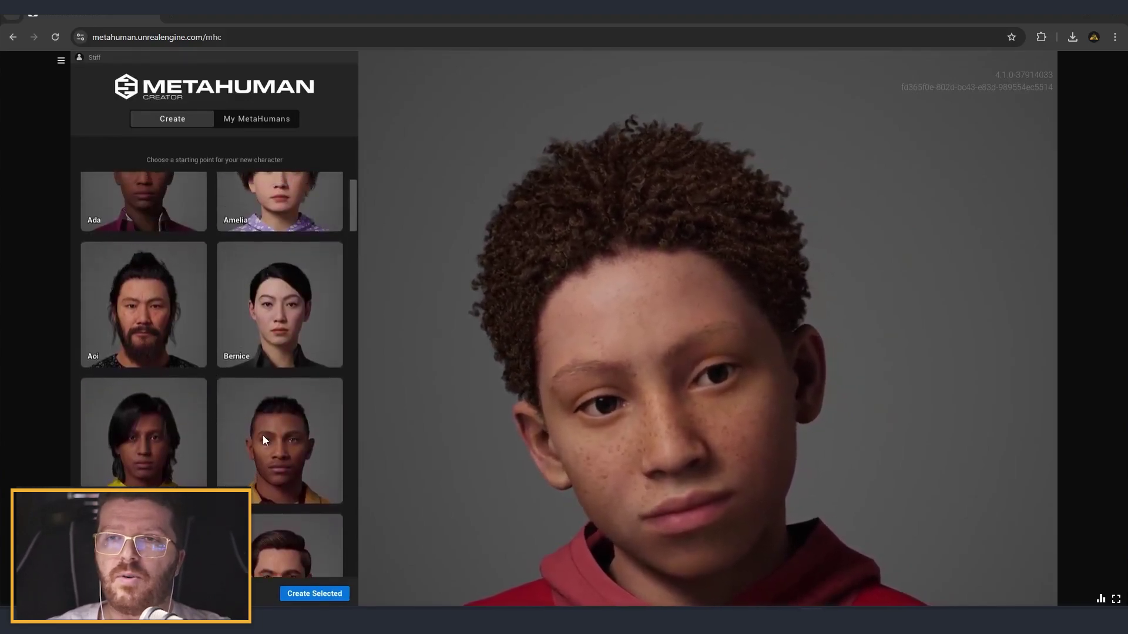
scroll(200, 373, "up", 3)
scroll(220, 378, "down", 4)
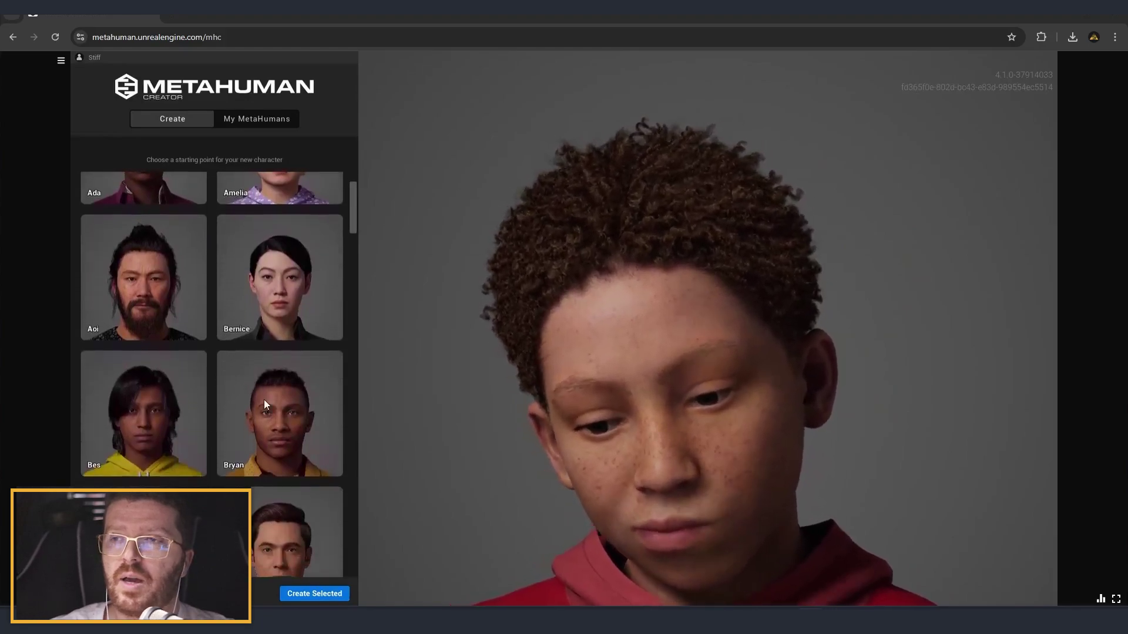
scroll(267, 388, "down", 2)
left_click(270, 365)
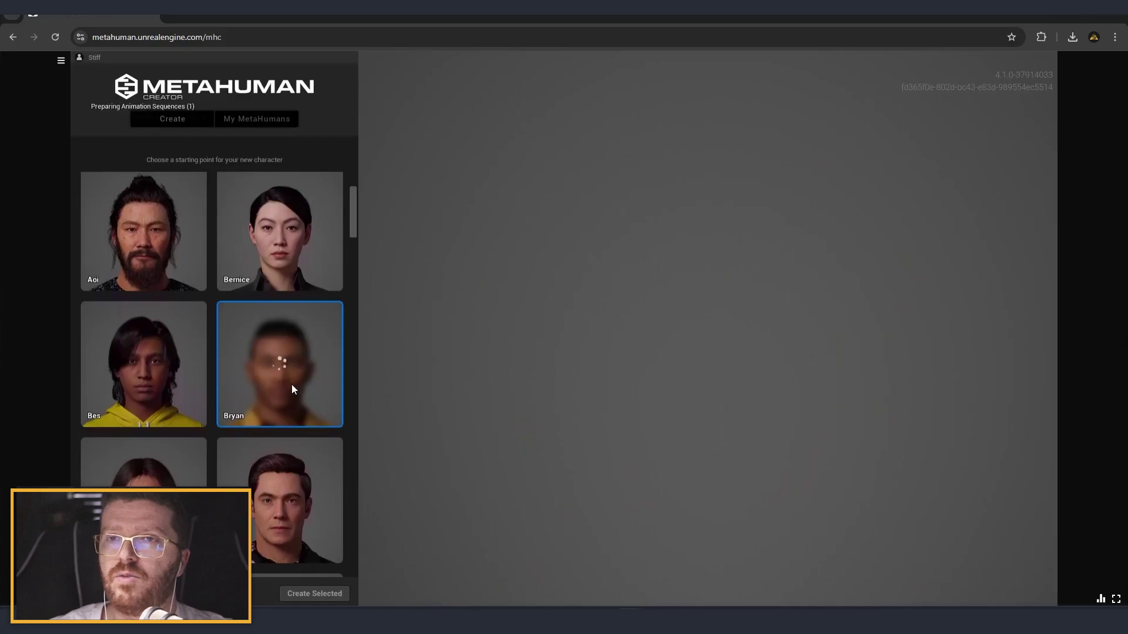
scroll(289, 391, "down", 5)
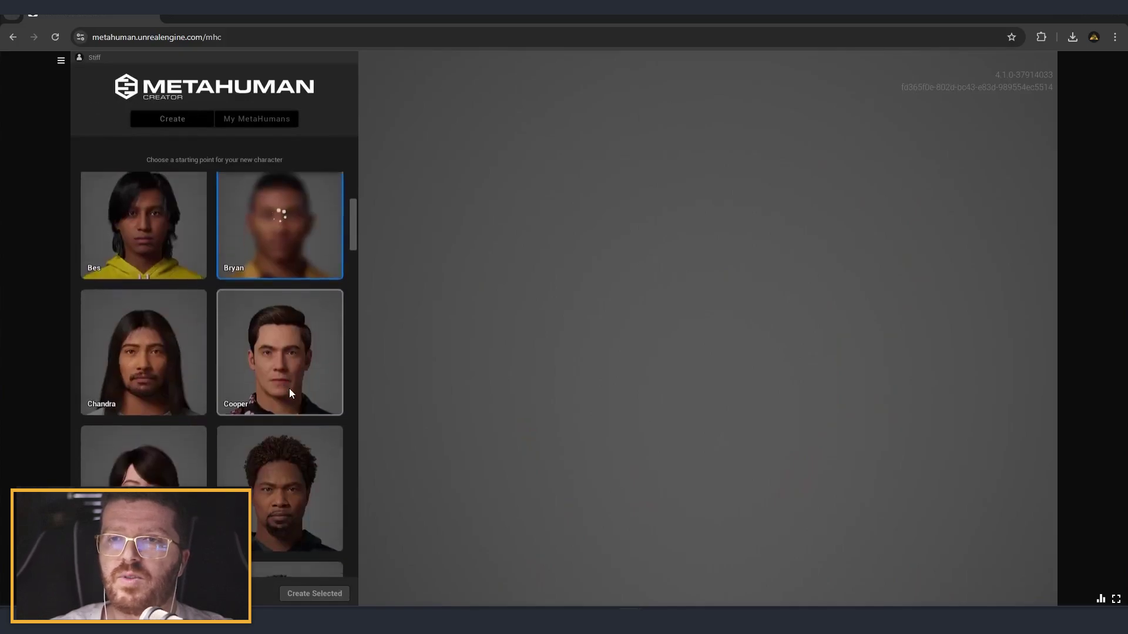
scroll(288, 461, "down", 1)
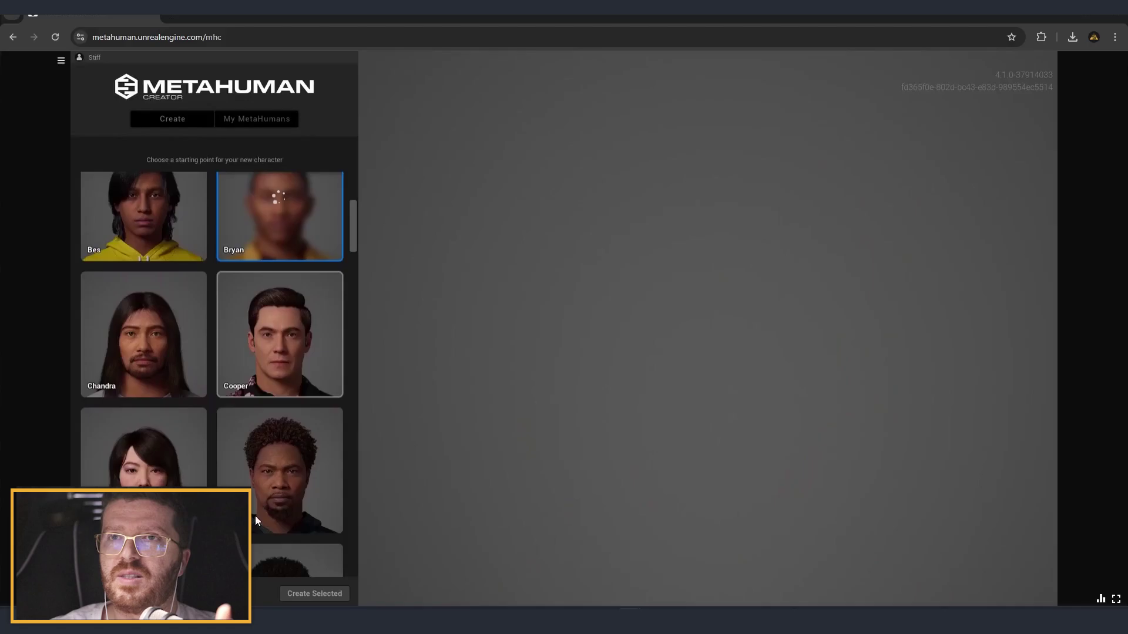
scroll(266, 523, "down", 2)
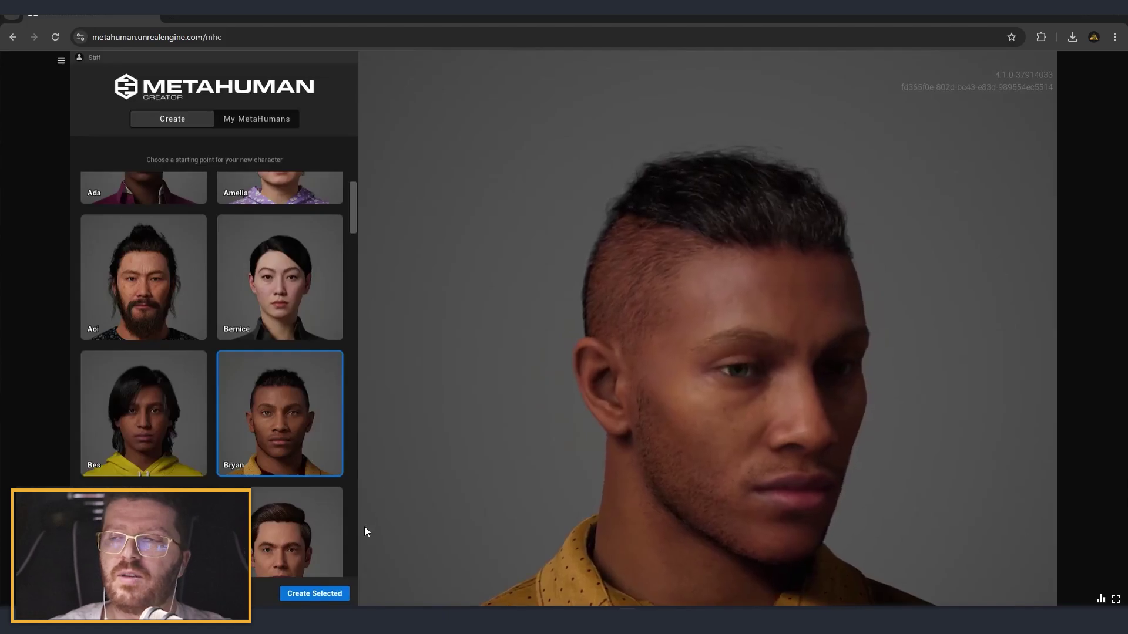
left_click(317, 592)
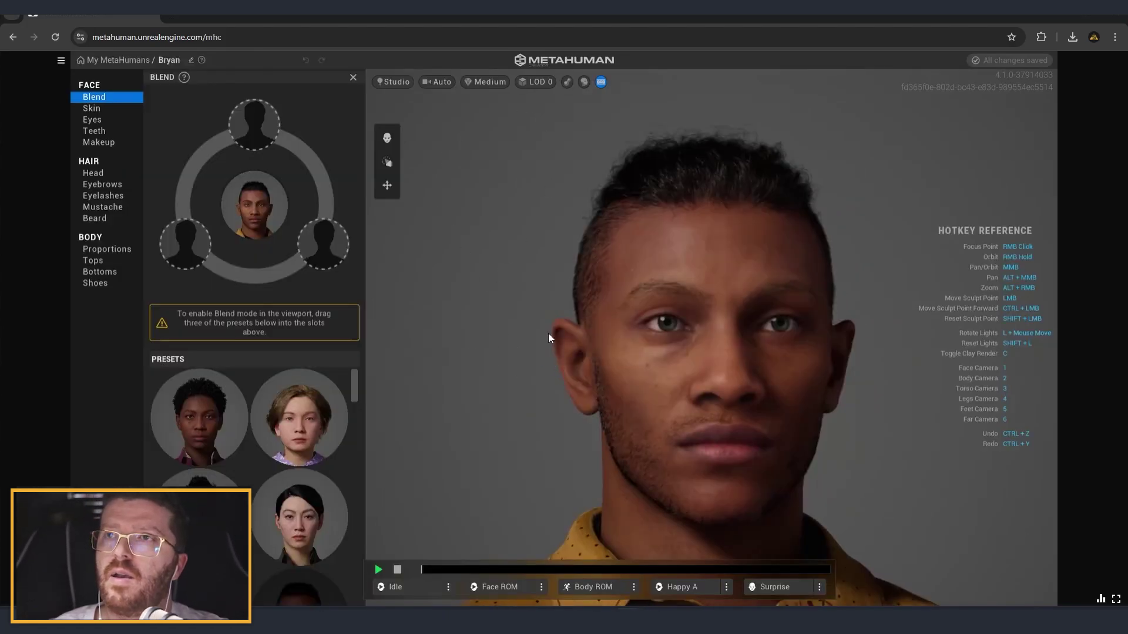
Step: Set the character's head hair style to None
right_click_drag(591, 378, 565, 414)
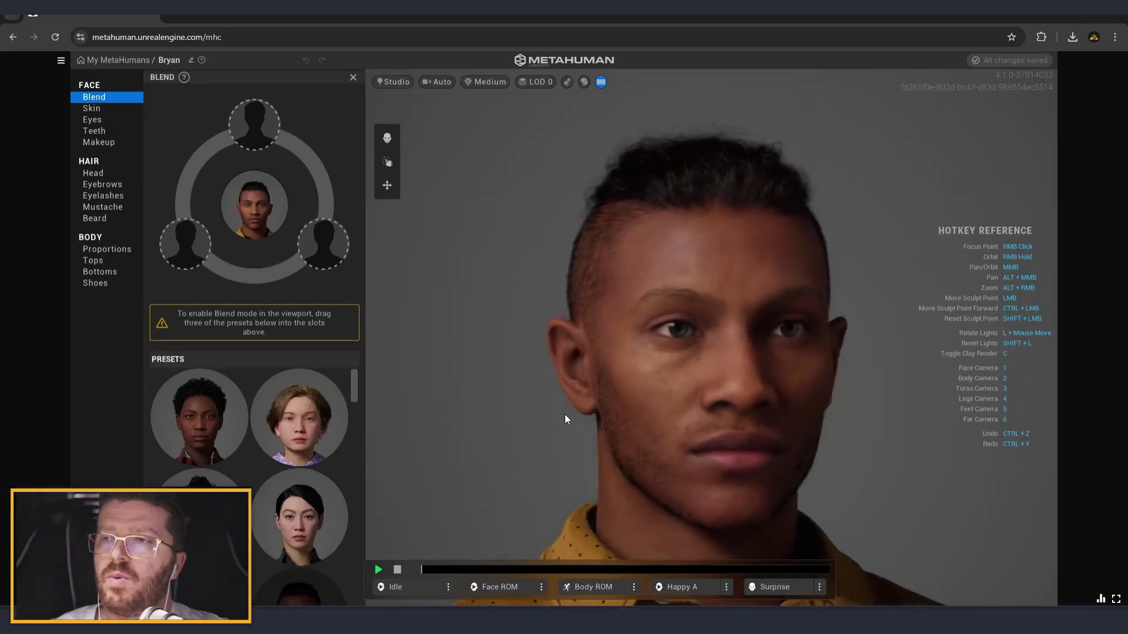
scroll(565, 417, "down", 6)
scroll(673, 399, "up", 3)
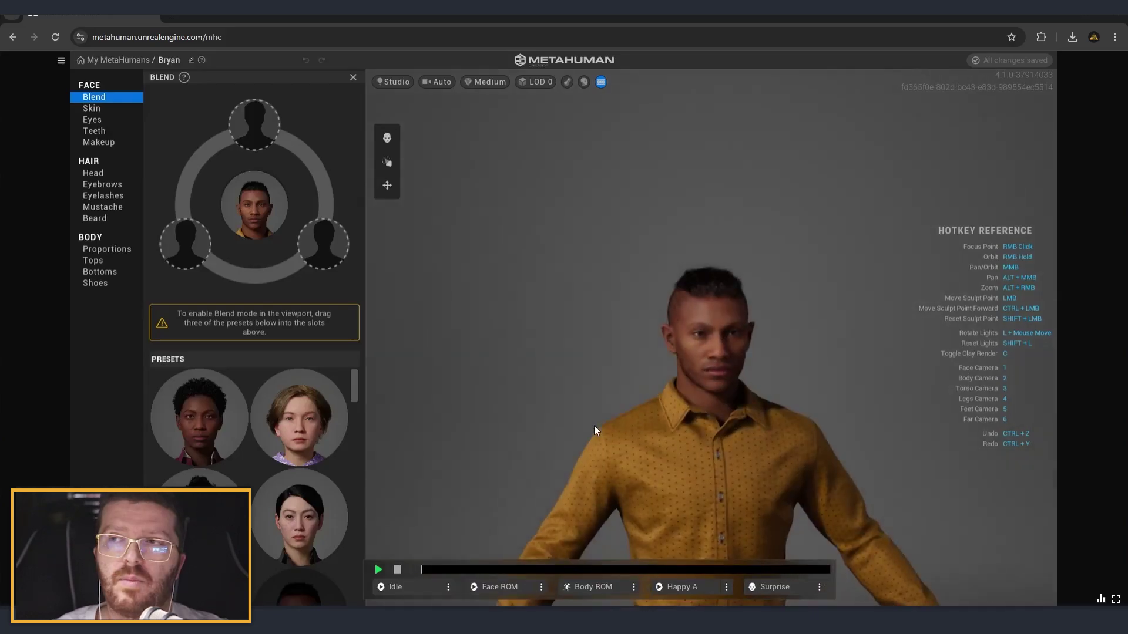
middle_click_drag(619, 406, 618, 290)
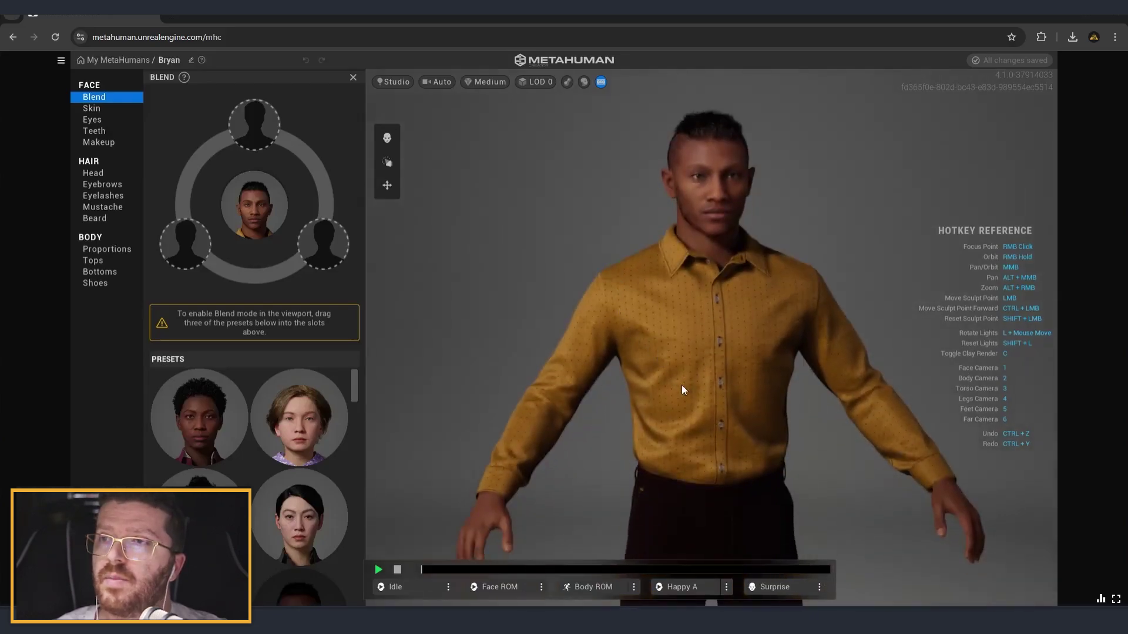
middle_click_drag(681, 385, 611, 414)
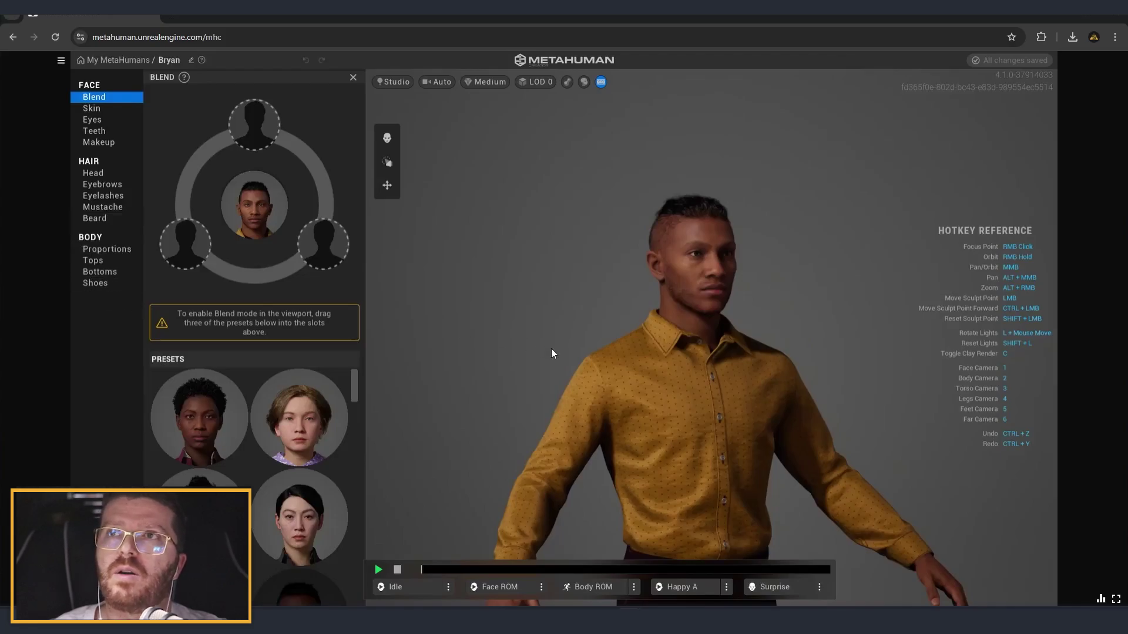
left_click(94, 172)
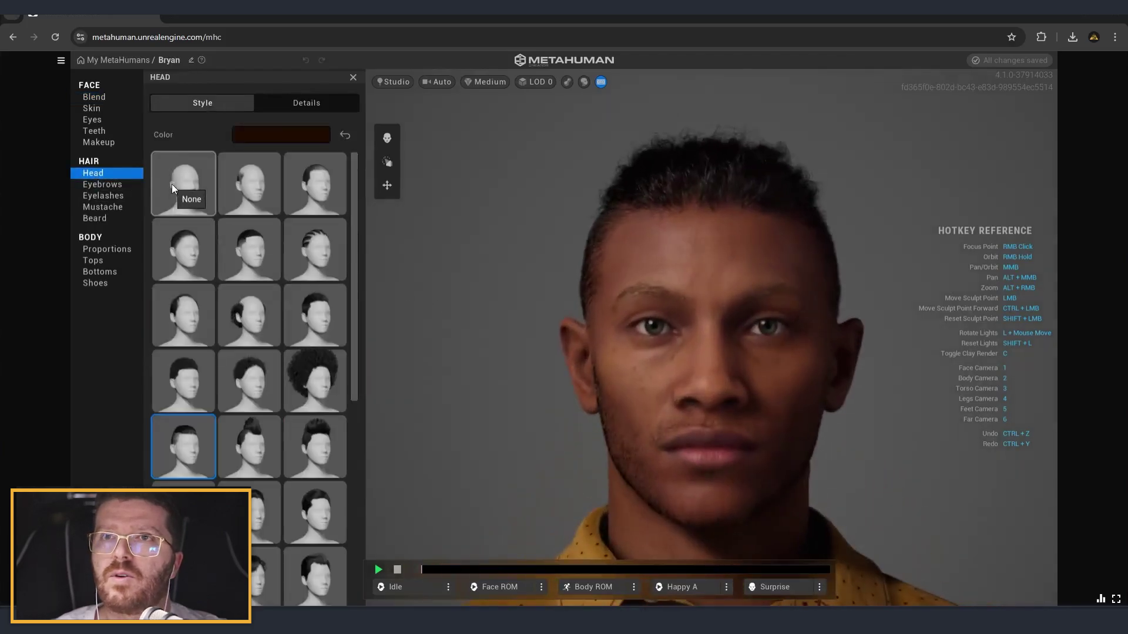
left_click(182, 187)
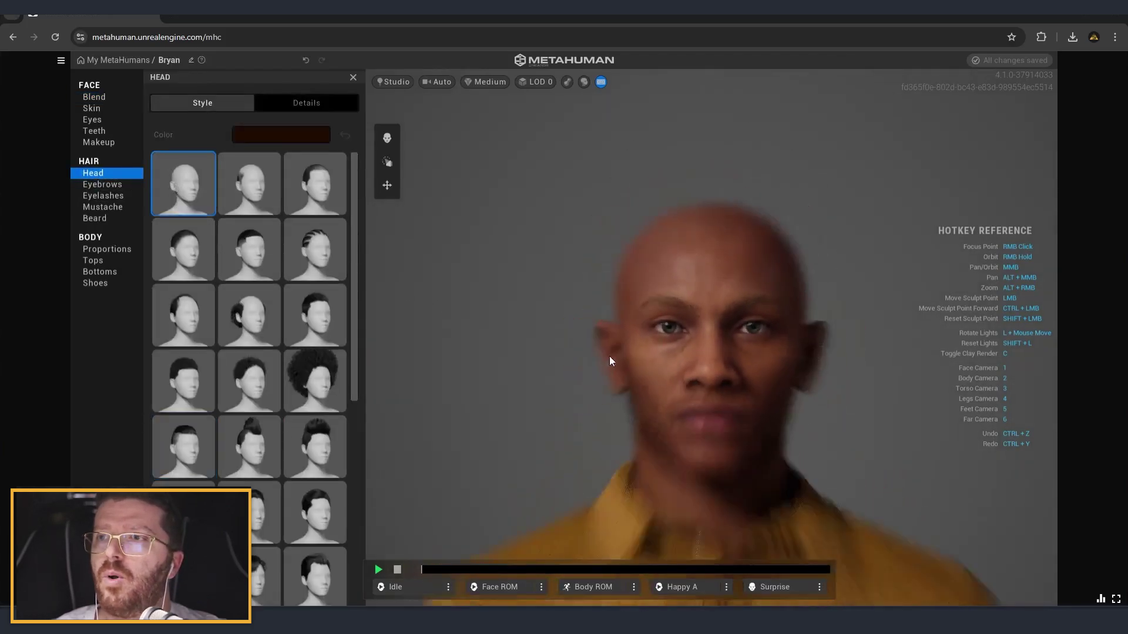
Step: Examine the character's bald head and upper body from the side and from the front
right_click_drag(583, 380, 773, 406)
middle_click_drag(772, 402, 757, 336)
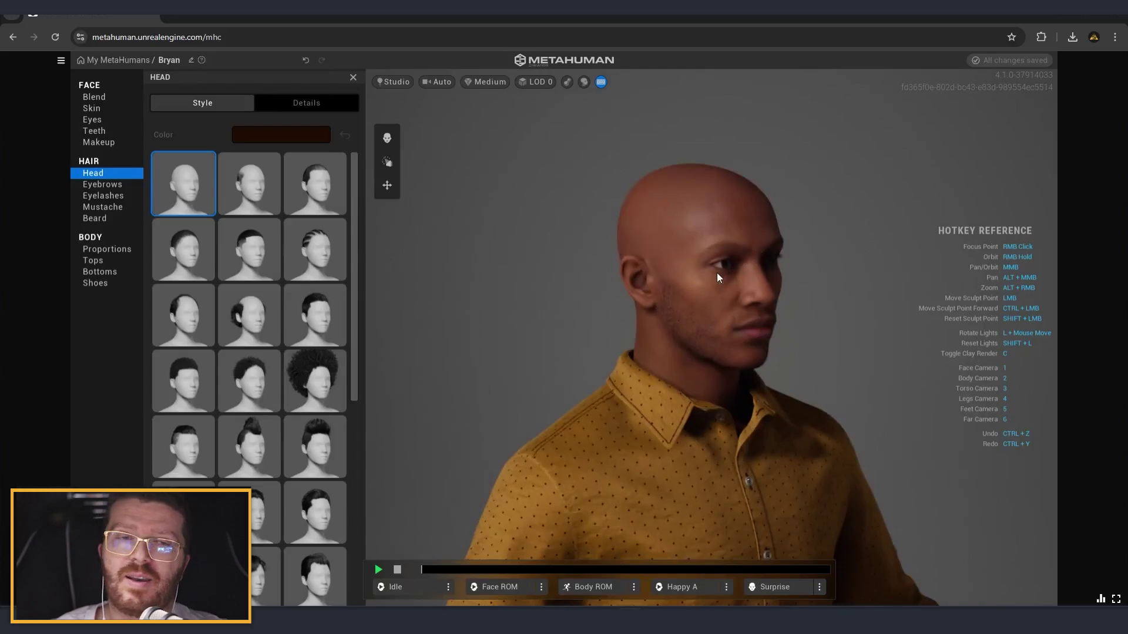
mouse_move(768, 306)
right_mouse_down()
mouse_move(529, 306)
mouse_move(785, 300)
right_mouse_up()
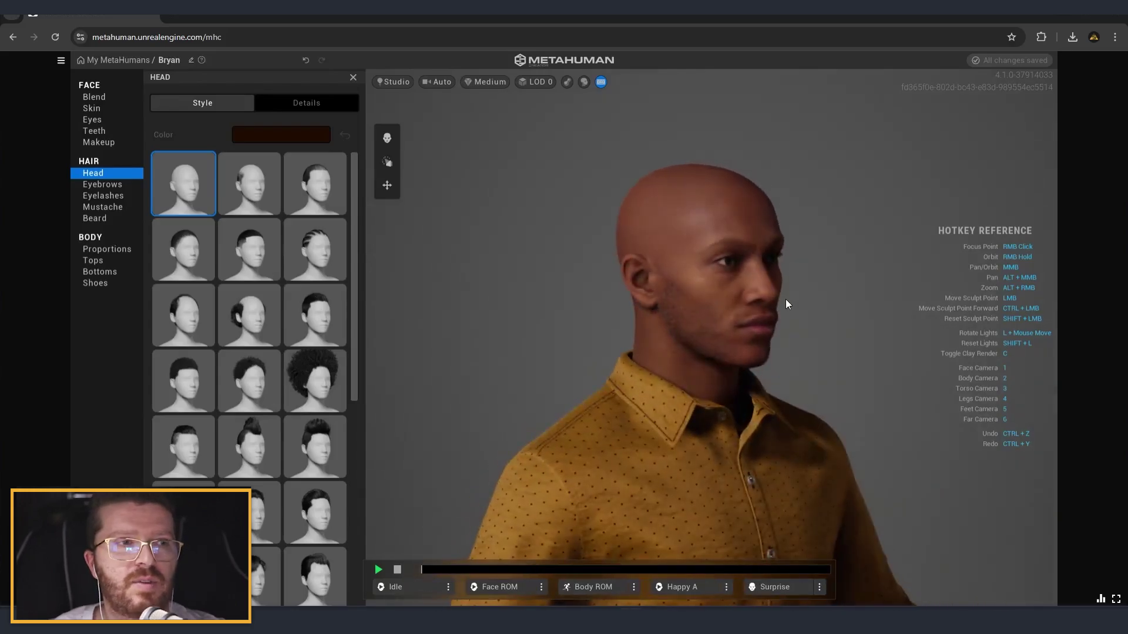
key("alt")
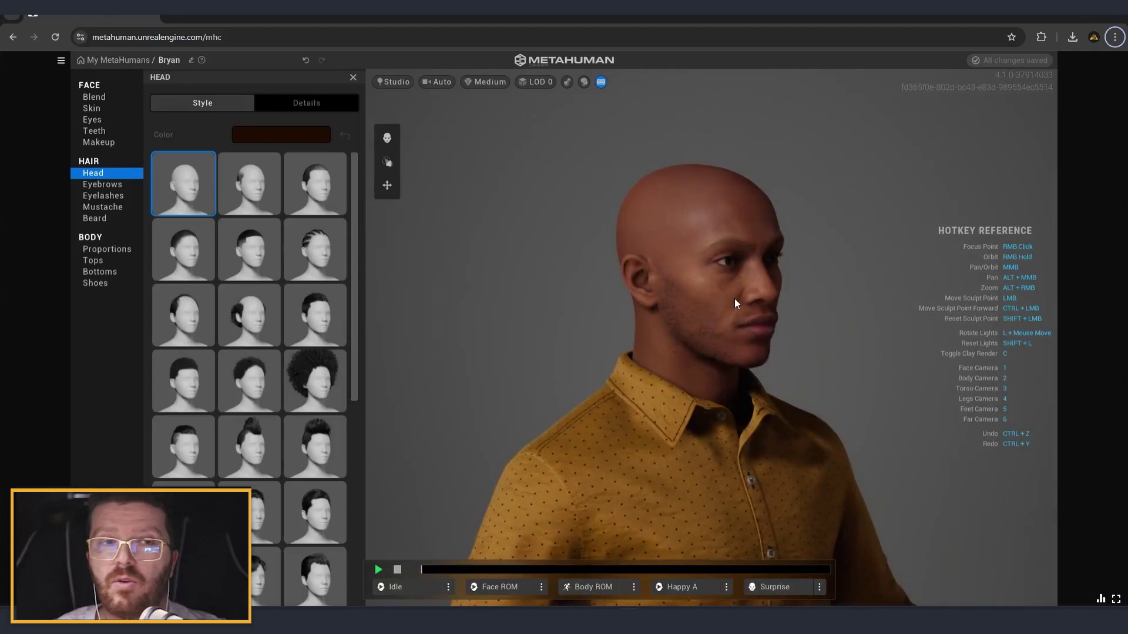
key("alt")
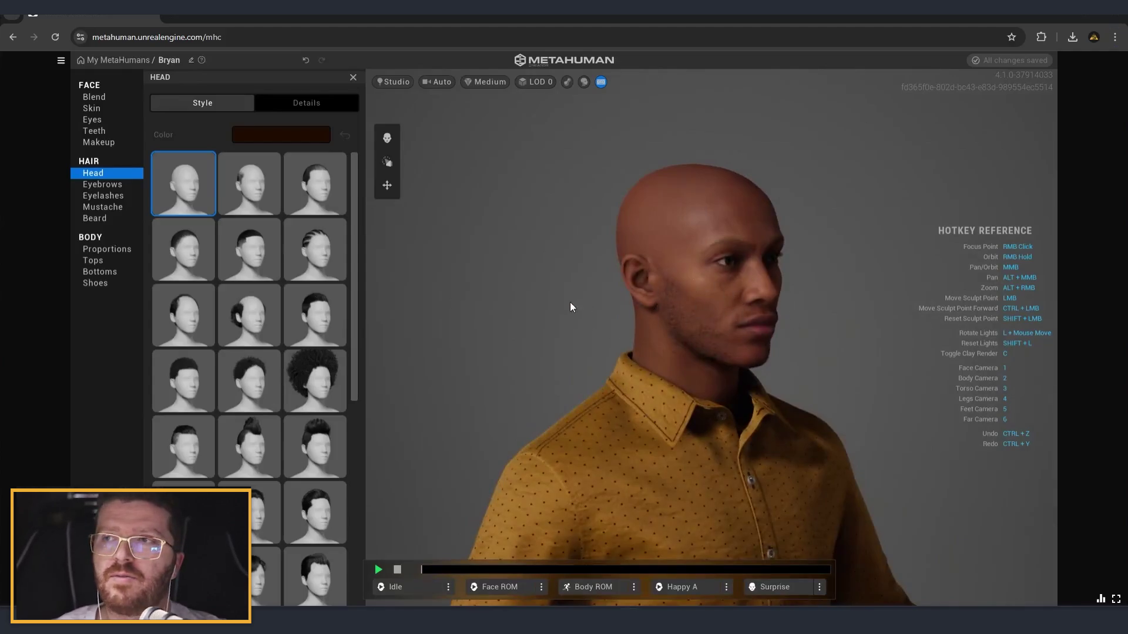
right_click_drag(578, 312, 463, 301)
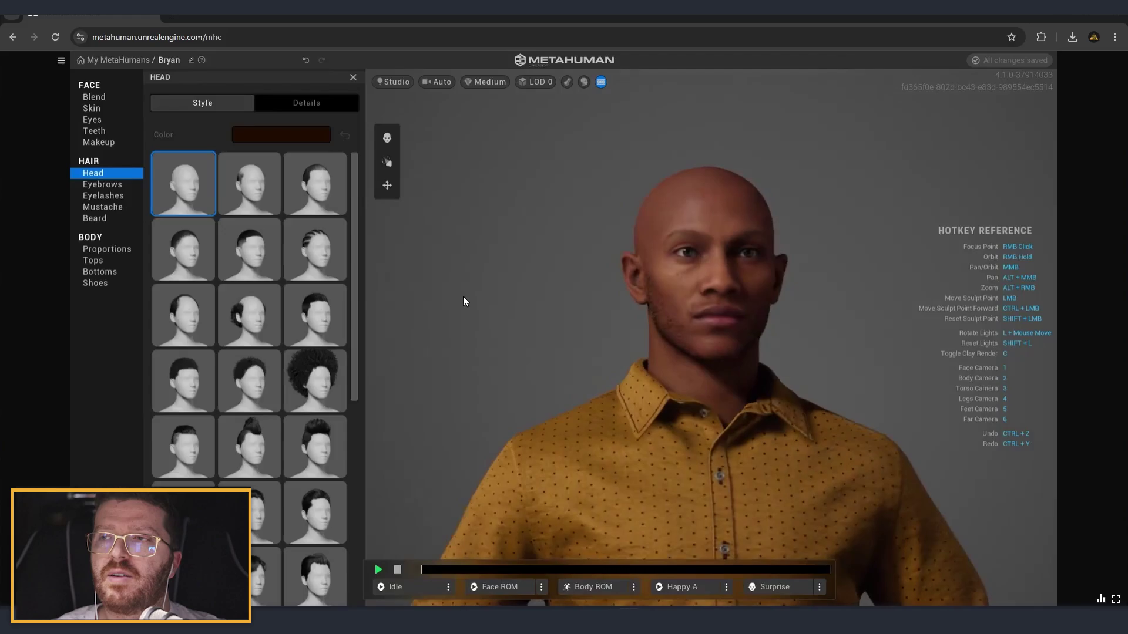
scroll(569, 271, "up", 3)
middle_click_drag(568, 271, 566, 323)
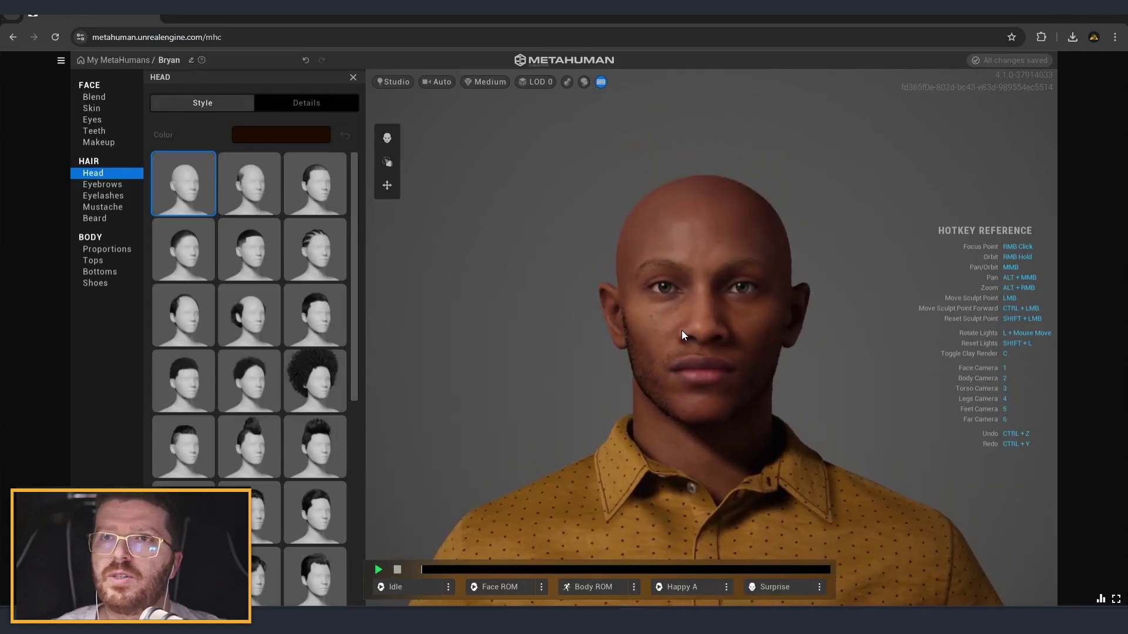
Step: Activate face sculpting and adjust the symmetrical control points on the cheekbones and around the eyes
left_click(388, 163)
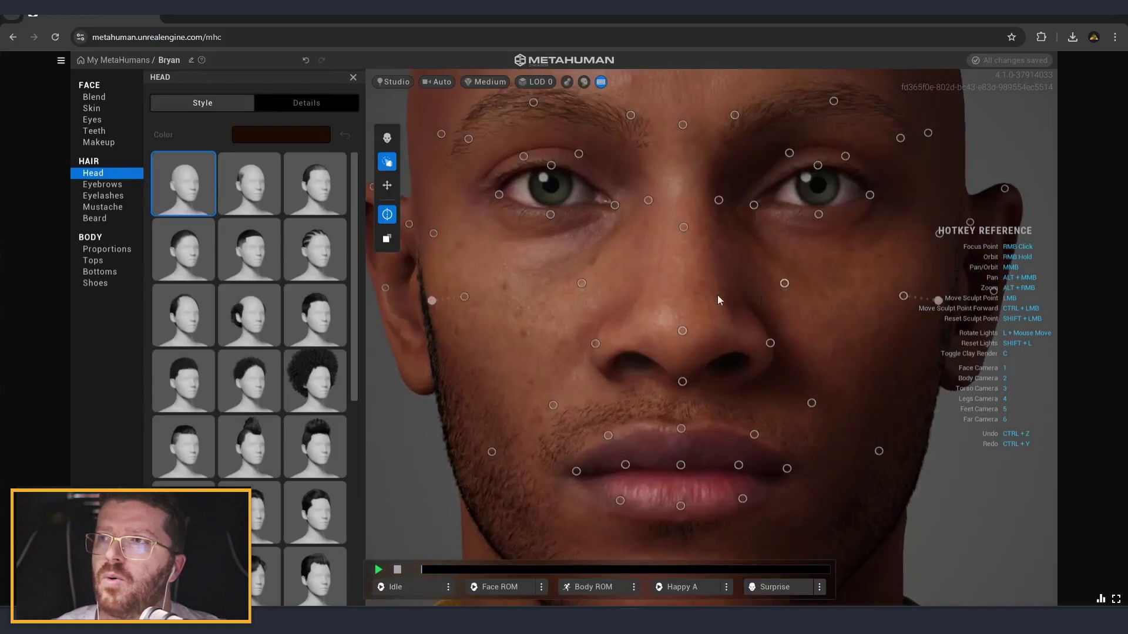
scroll(531, 326, "down", 3)
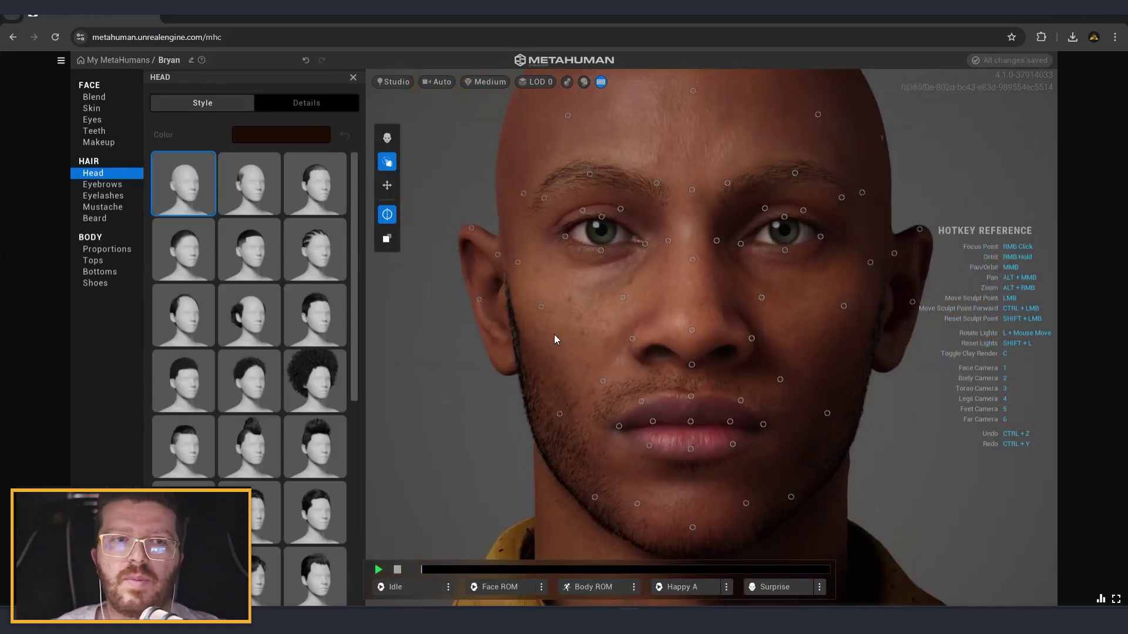
scroll(554, 335, "down", 5)
scroll(587, 319, "up", 3)
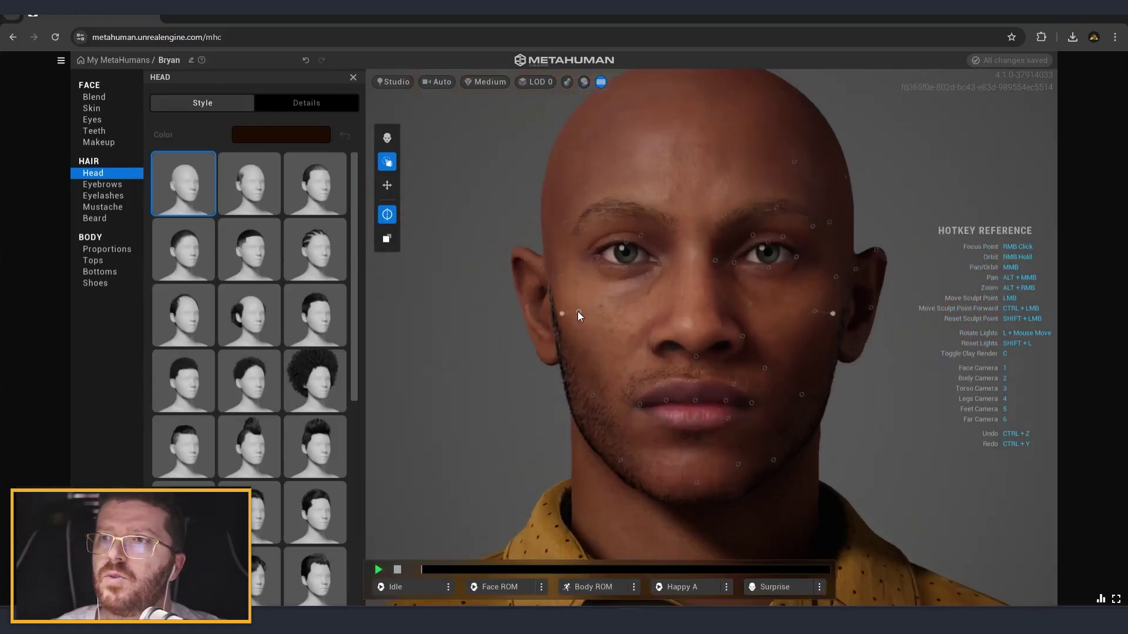
left_click_drag(562, 312, 554, 323)
scroll(563, 223, "down", 2)
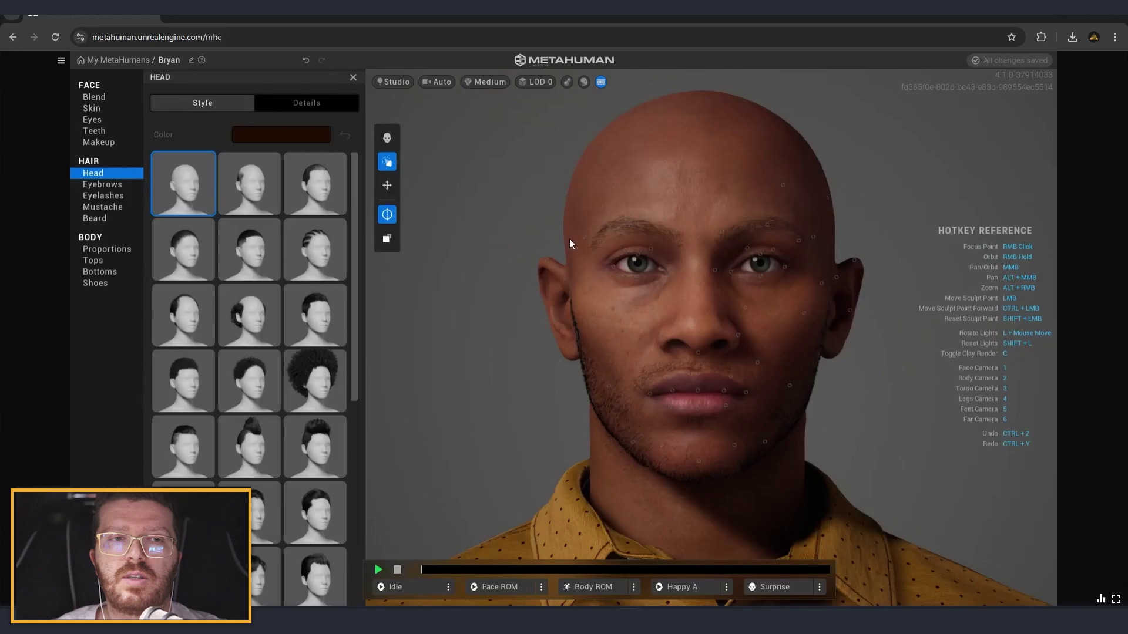
mouse_move(626, 229)
left_mouse_down()
mouse_move(628, 254)
mouse_move(621, 244)
mouse_move(643, 250)
mouse_move(636, 257)
left_mouse_up()
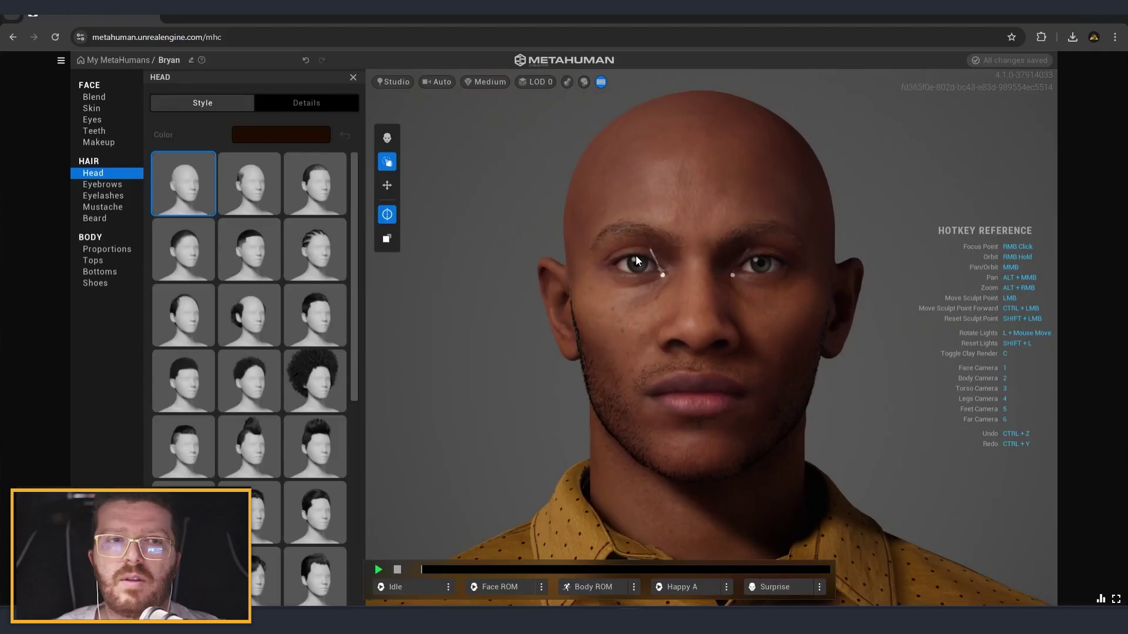
Step: Reshape the chin with its sculpt control point in a profile view
right_click_drag(643, 405, 847, 413)
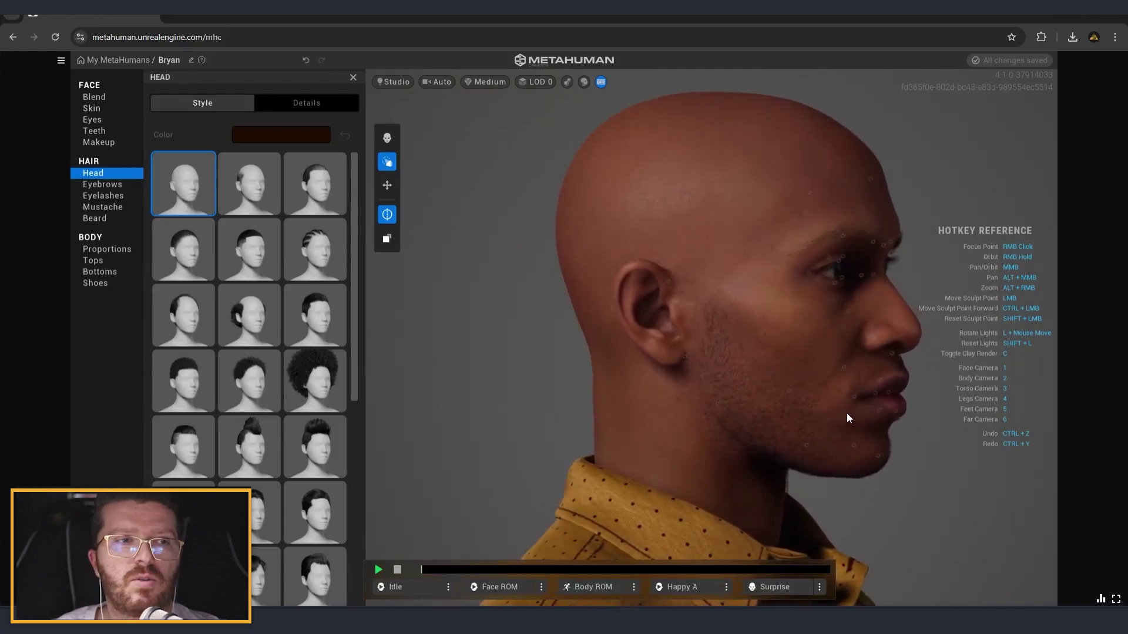
right_click_drag(864, 467, 782, 469)
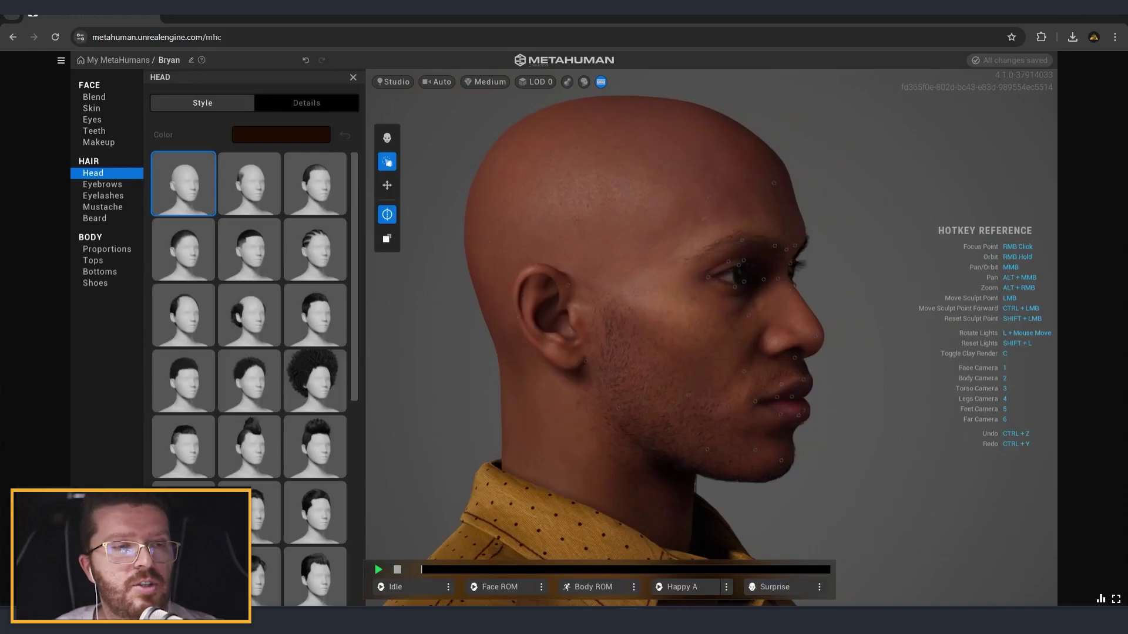
middle_click_drag(846, 481, 771, 435)
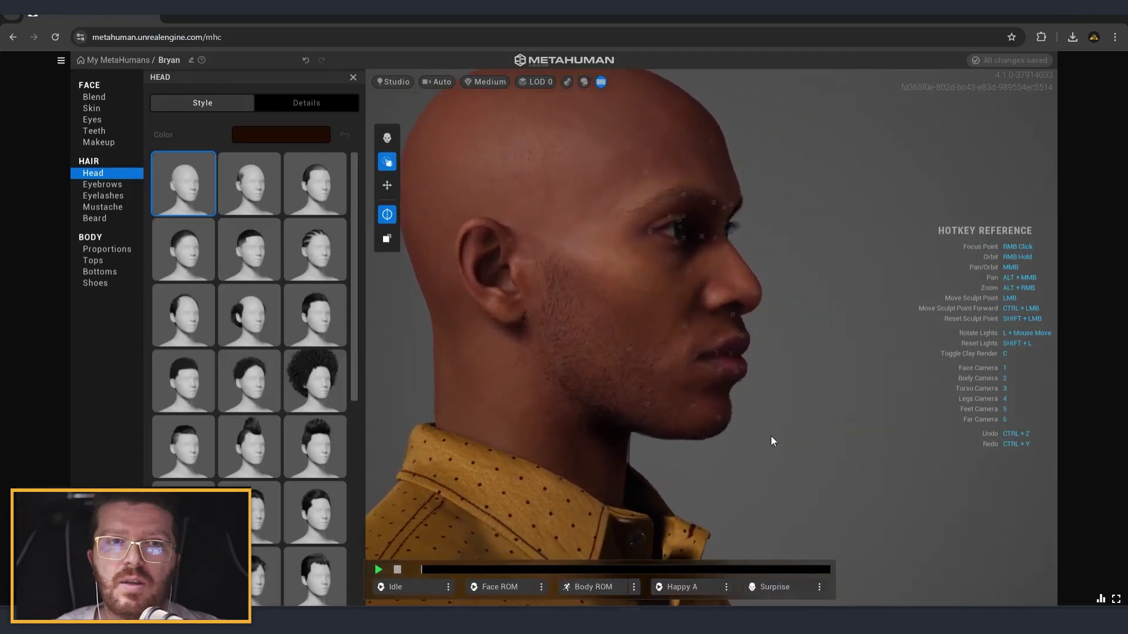
mouse_move(725, 419)
left_mouse_down()
mouse_move(767, 453)
mouse_move(754, 458)
left_mouse_up()
Step: Sculpt the cheeks beside the mouth outward and reshape both cheekbones near the ears
middle_click_drag(746, 394, 528, 418)
middle_click_drag(676, 412, 747, 426)
right_click_drag(748, 426, 732, 435)
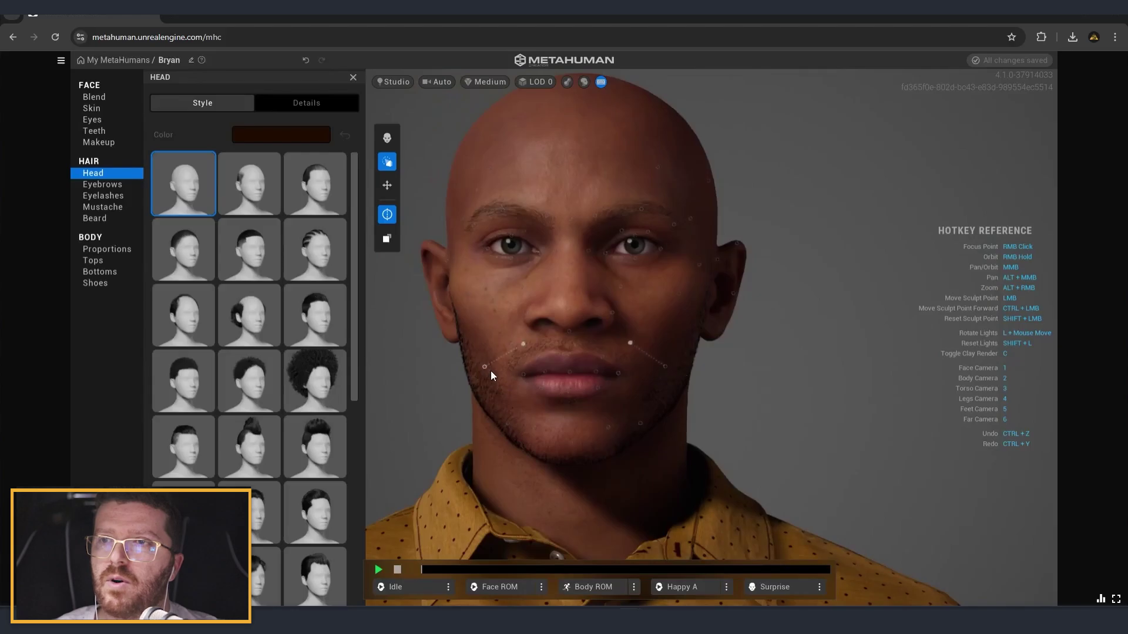
left_click_drag(523, 348, 462, 371)
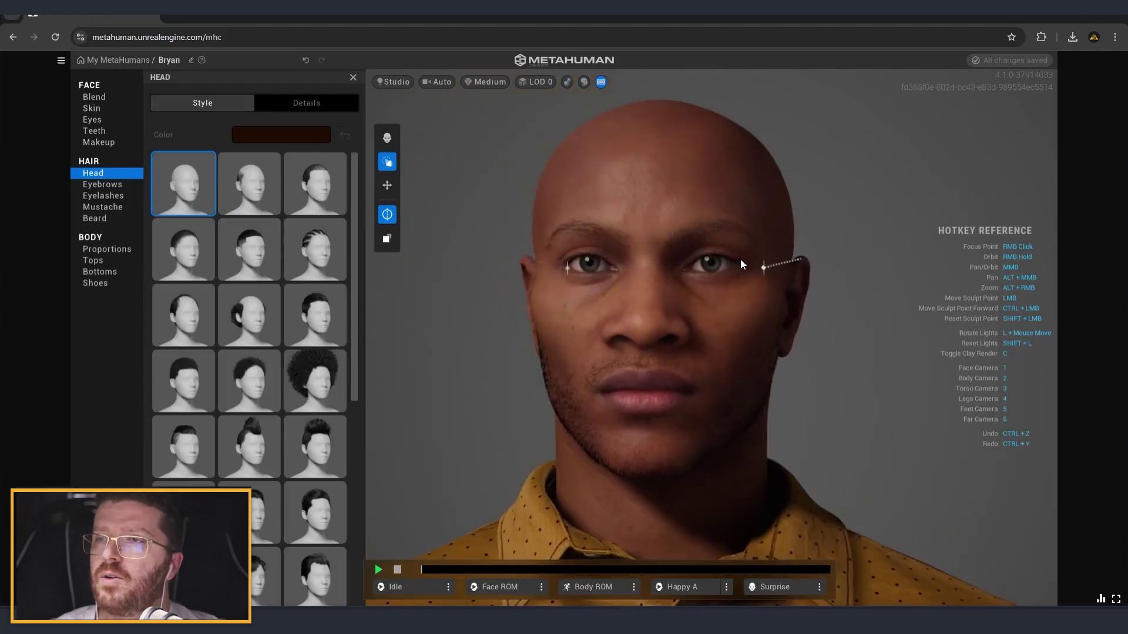
right_click_drag(766, 280, 817, 350)
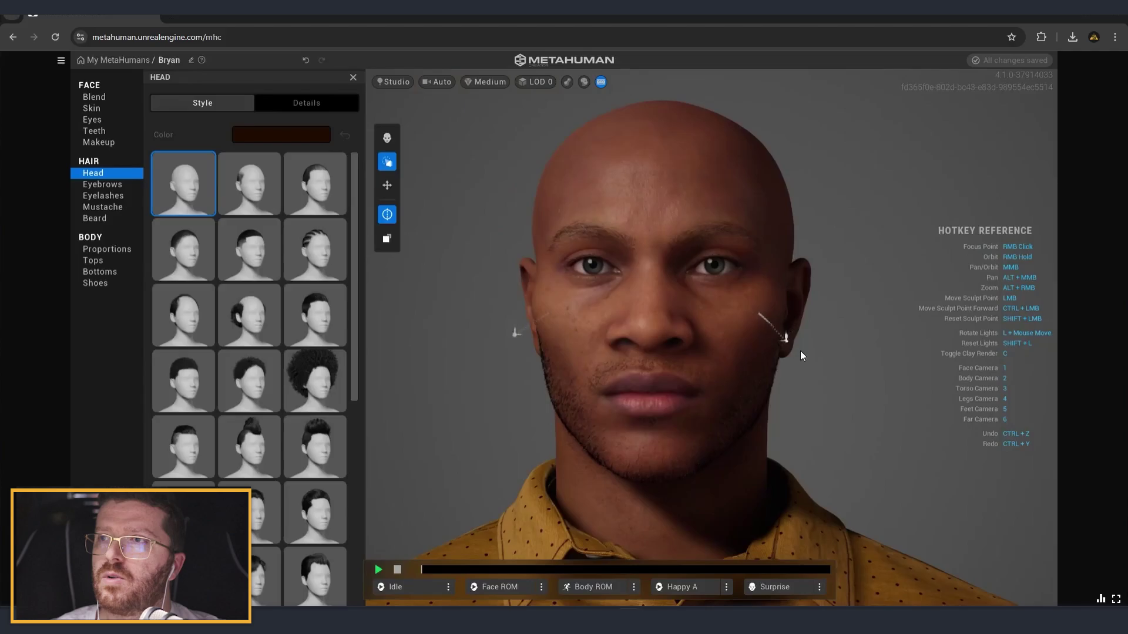
key("l")
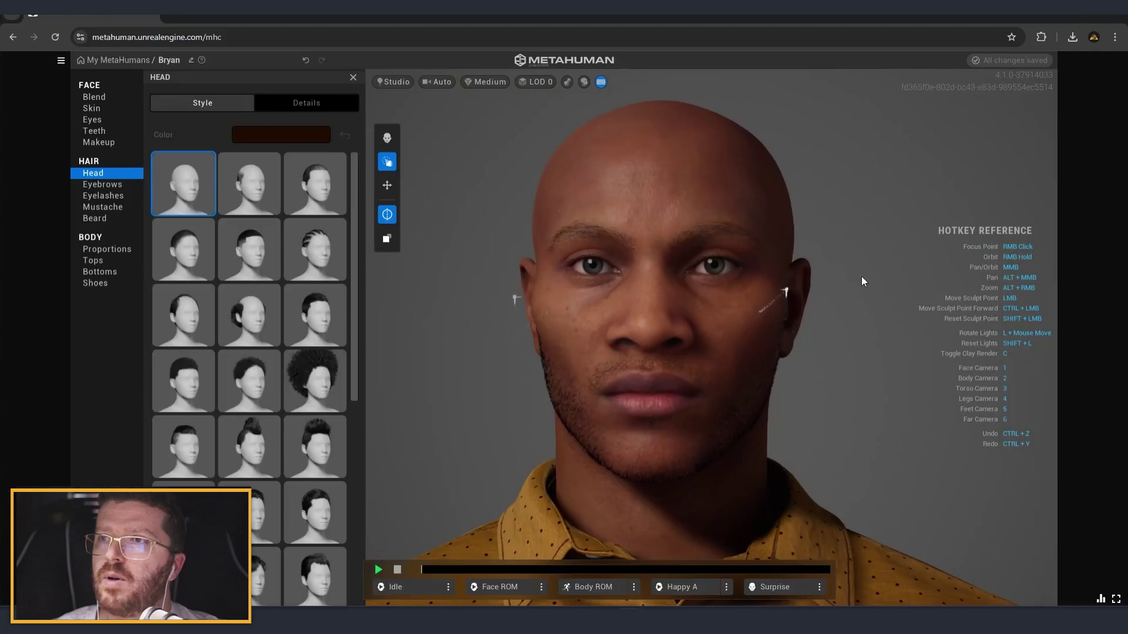
Step: Set the face skin's Texture to about 0.64 and Roughness to 0.64, checking the freckle options in between
mouse_move(817, 378)
right_mouse_down()
mouse_move(844, 369)
mouse_move(766, 432)
right_mouse_up()
middle_click_drag(766, 433, 771, 387)
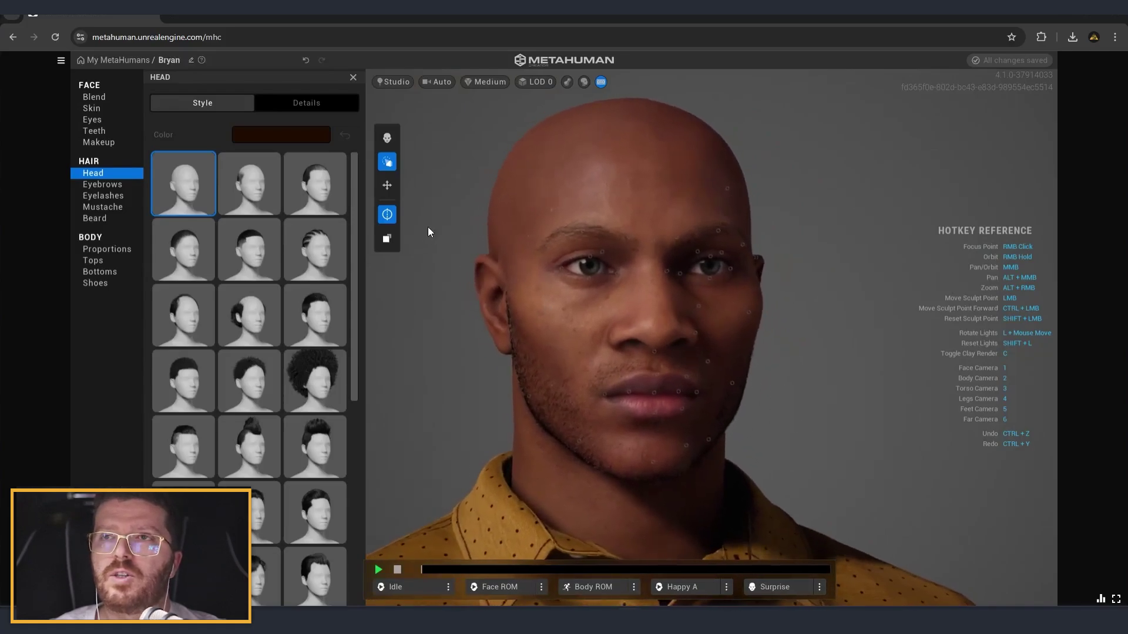
left_click(98, 106)
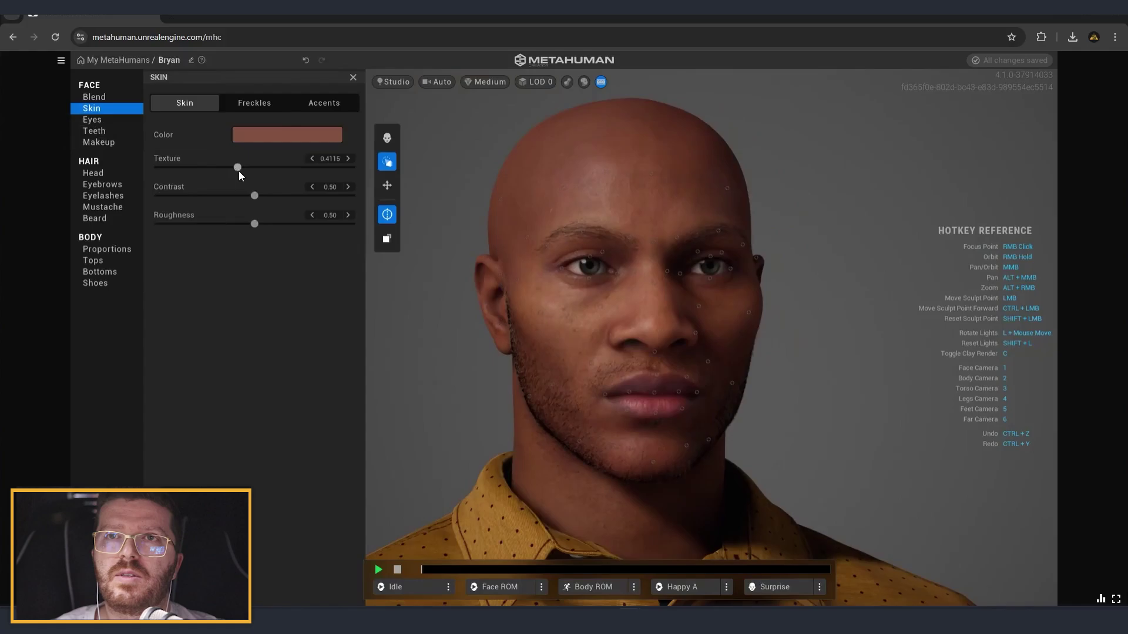
left_click_drag(294, 168, 281, 170)
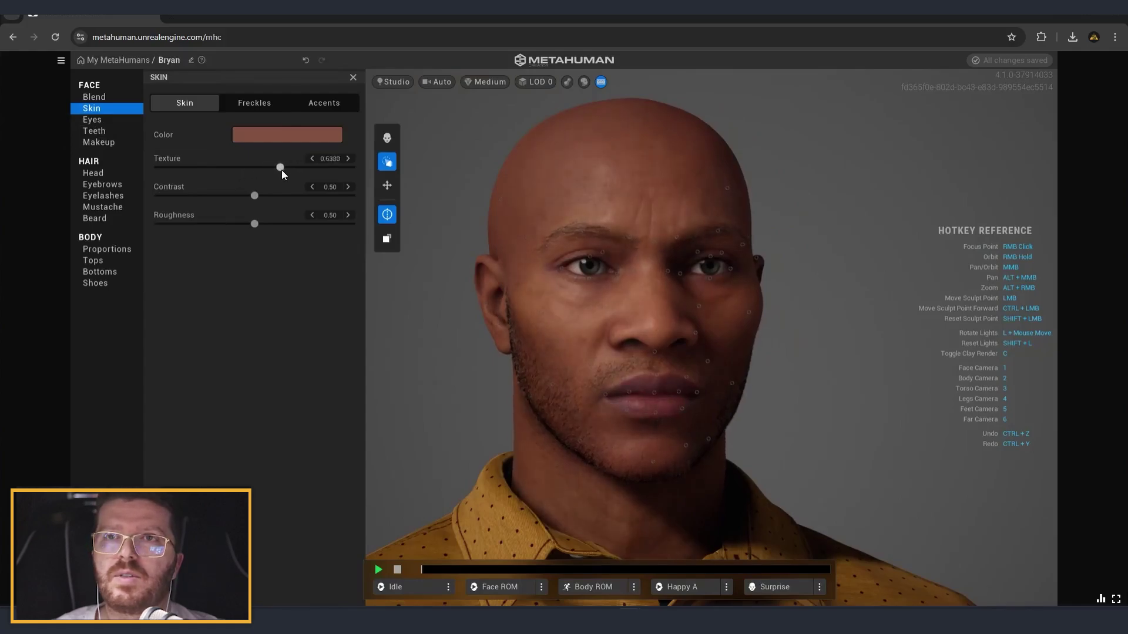
left_click(257, 106)
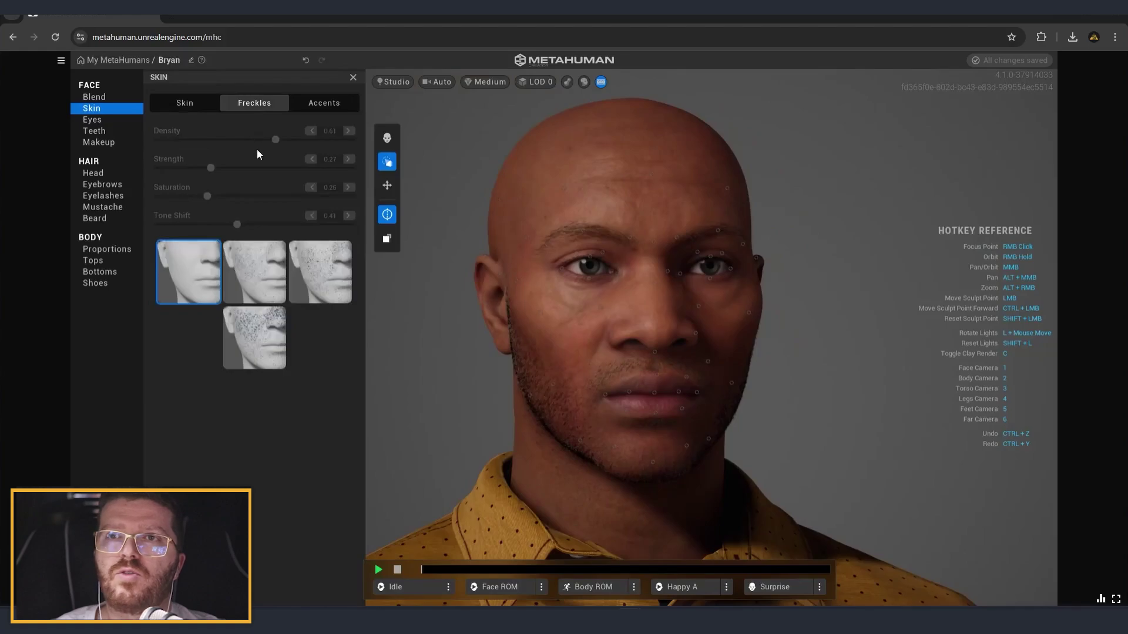
left_click(188, 104)
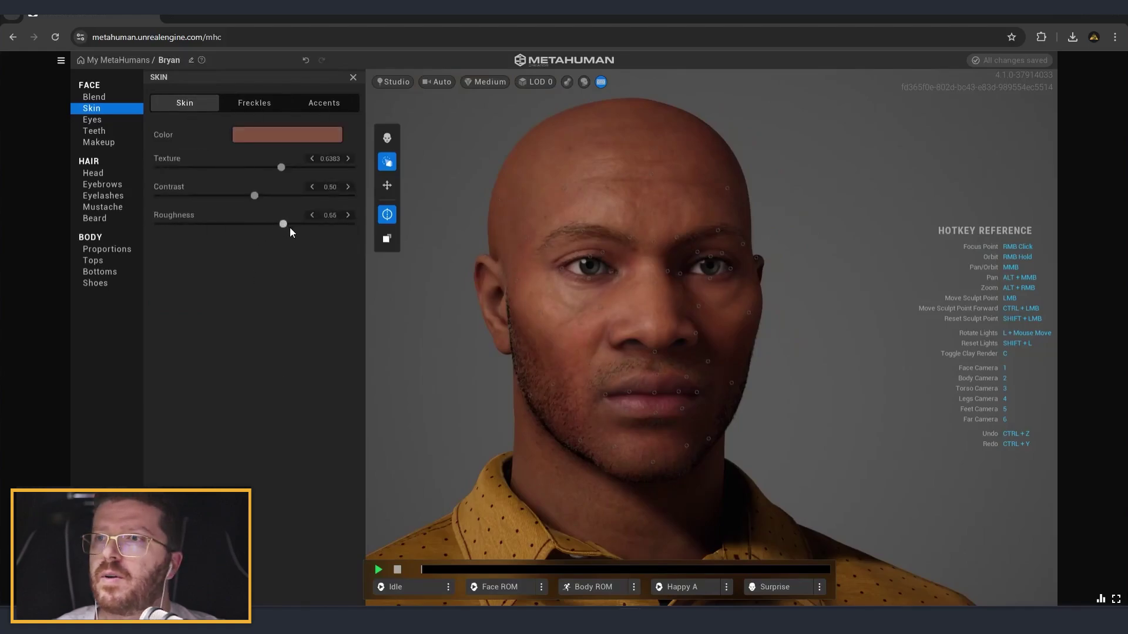
left_click_drag(291, 228, 282, 228)
Step: Age the skin further by setting Texture to about 0.83, Contrast to 0.62 and Roughness to 0.74
mouse_move(526, 329)
right_mouse_down()
mouse_move(672, 343)
mouse_move(734, 335)
mouse_move(378, 327)
mouse_move(546, 330)
right_mouse_up()
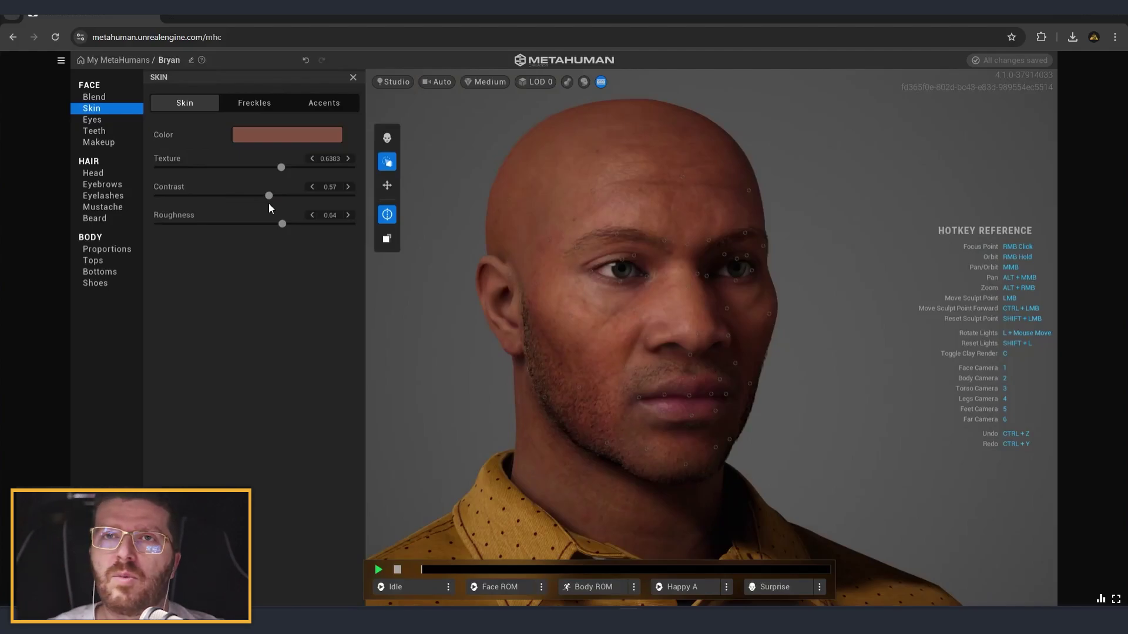
right_click_drag(516, 322, 498, 303)
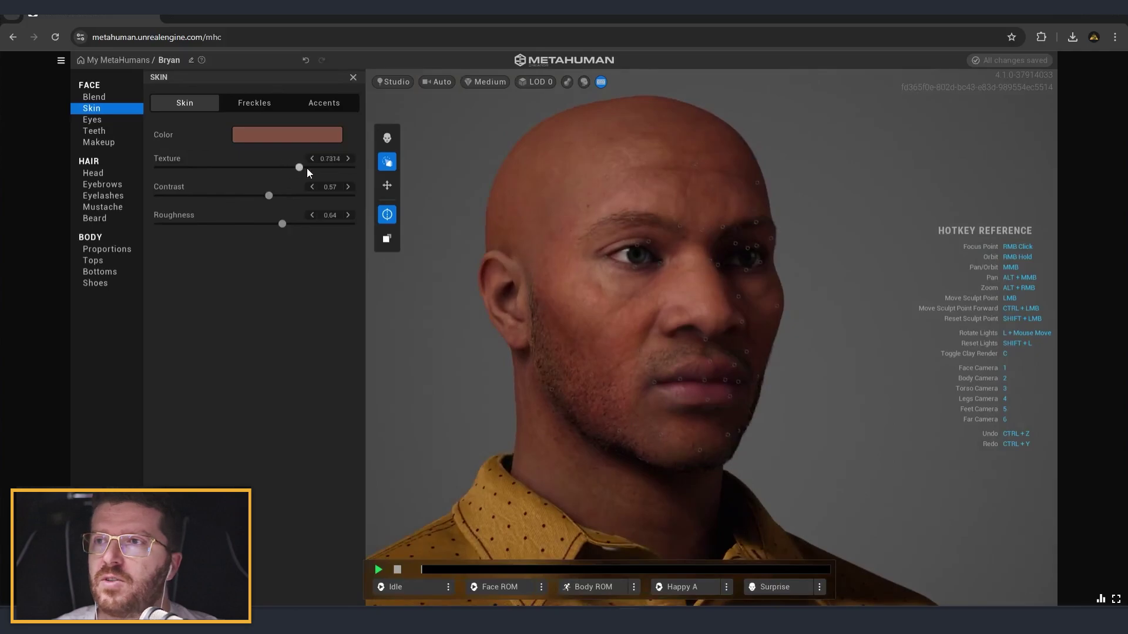
left_click_drag(291, 169, 294, 169)
left_click_drag(283, 226, 289, 225)
right_click_drag(373, 273, 454, 311)
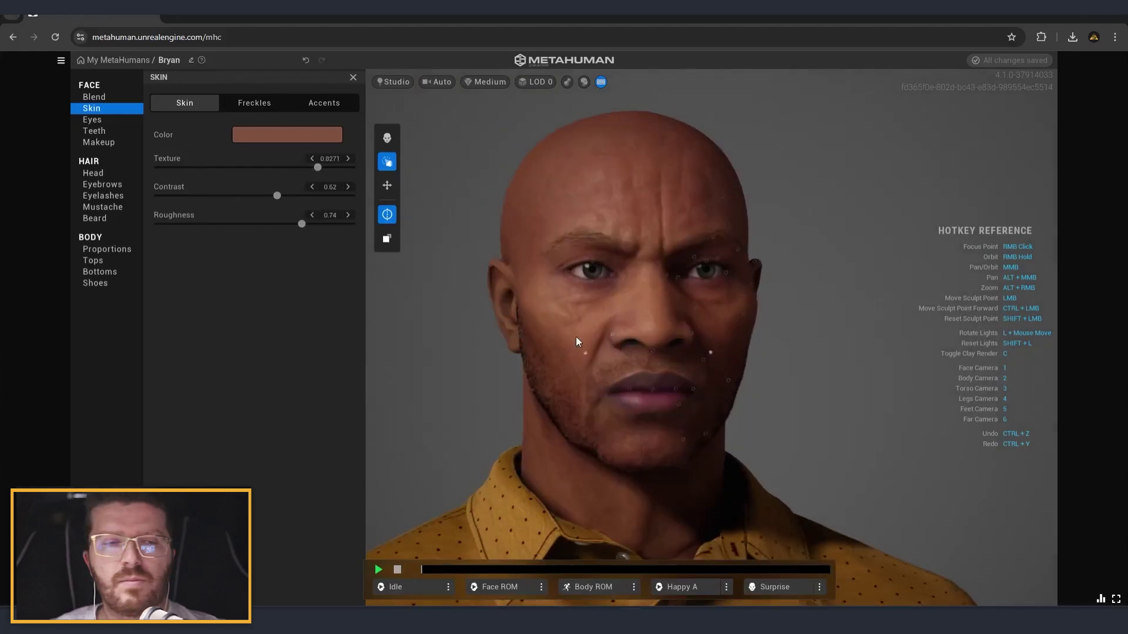
Step: Apply the third beard style of the second row and check it from several angles
left_click(104, 221)
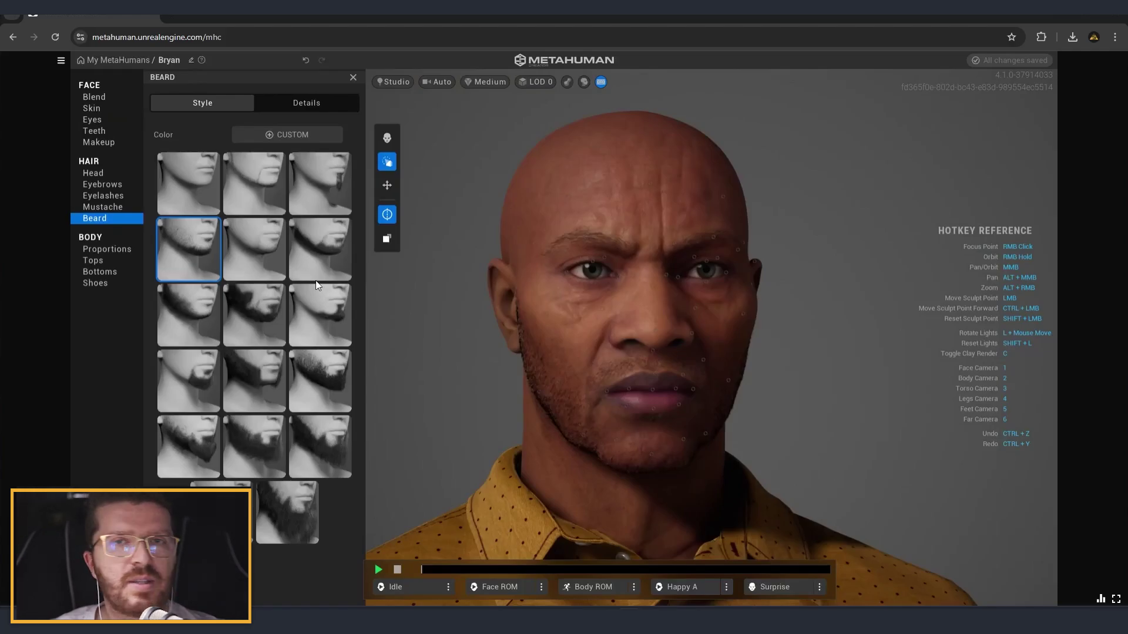
right_click_drag(433, 350, 551, 355)
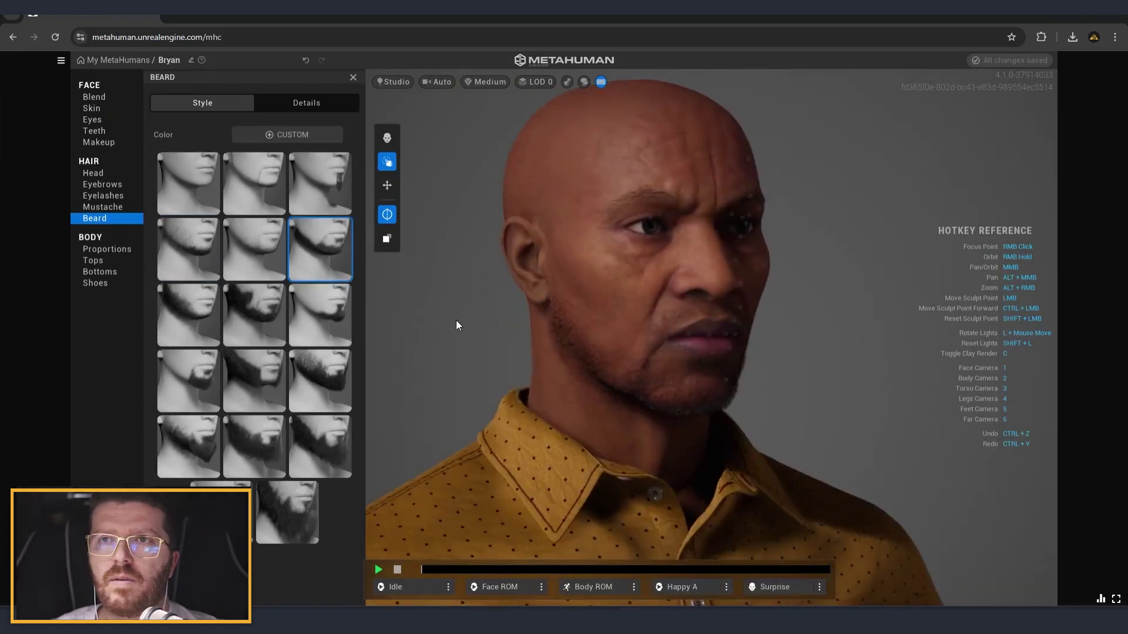
right_click_drag(456, 321, 405, 313)
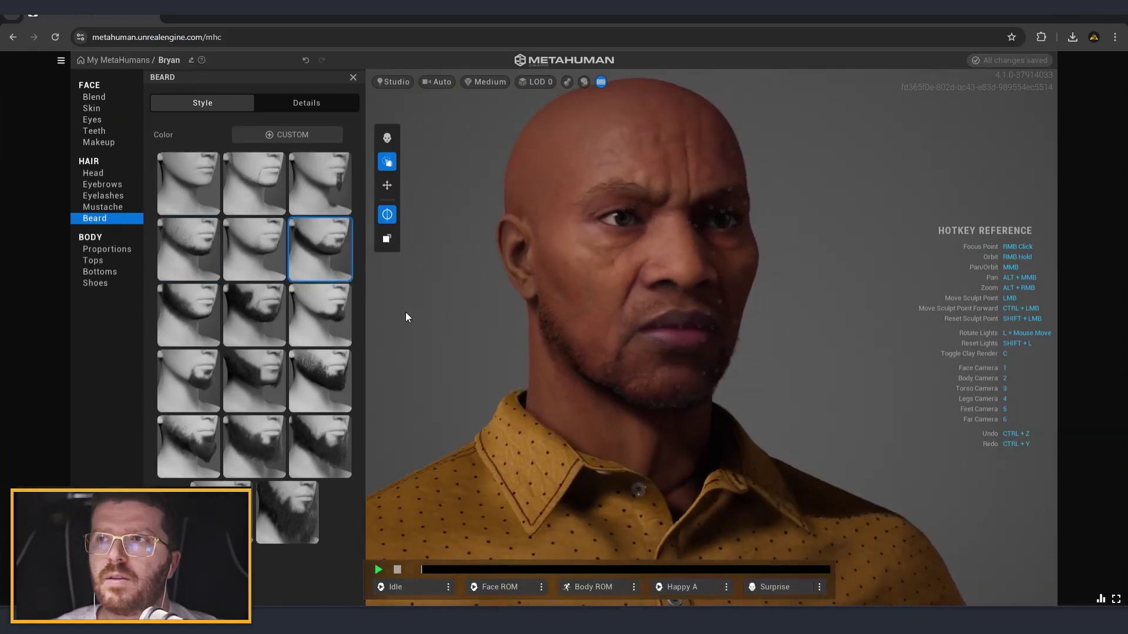
right_click_drag(477, 321, 477, 334)
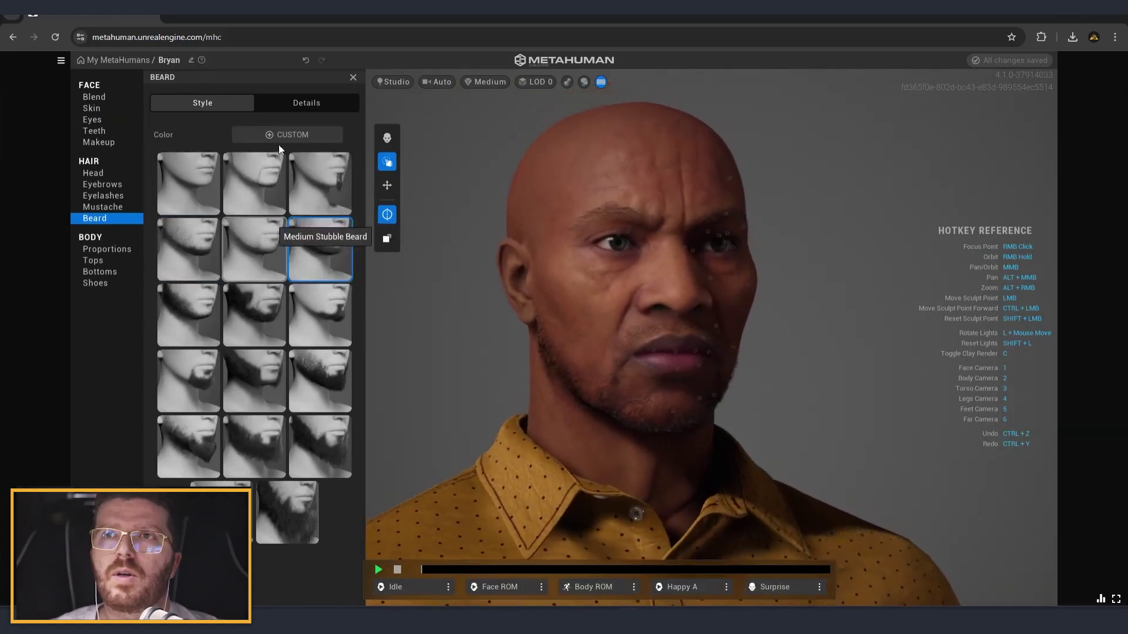
Step: Enable a custom beard color and set the beard's Salt & Pepper to 0.65
left_click(312, 101)
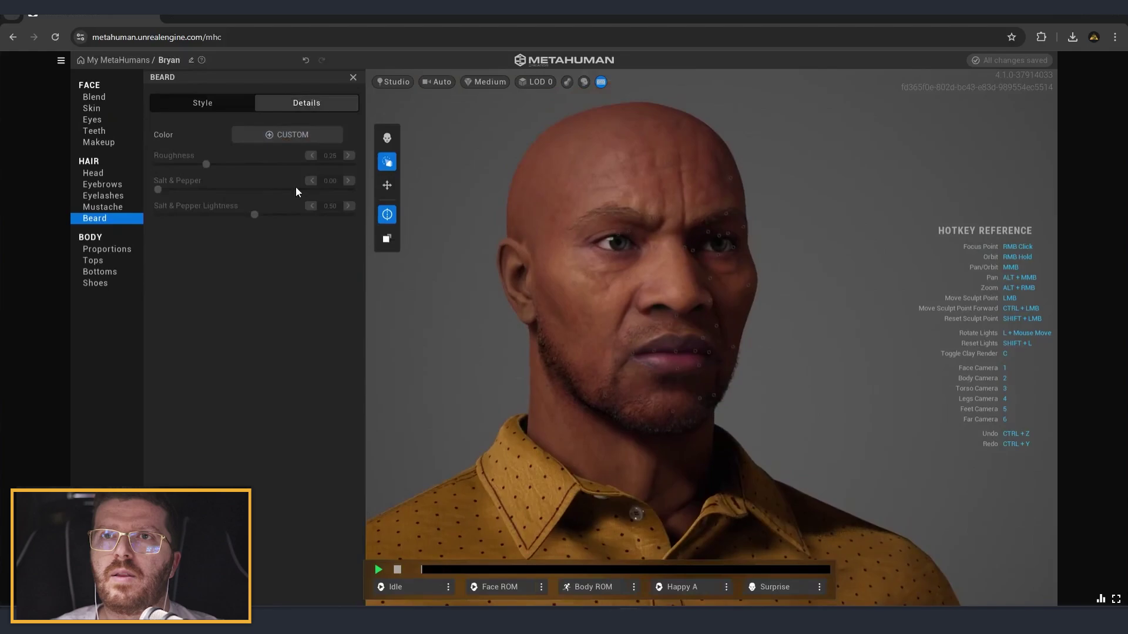
left_click(272, 139)
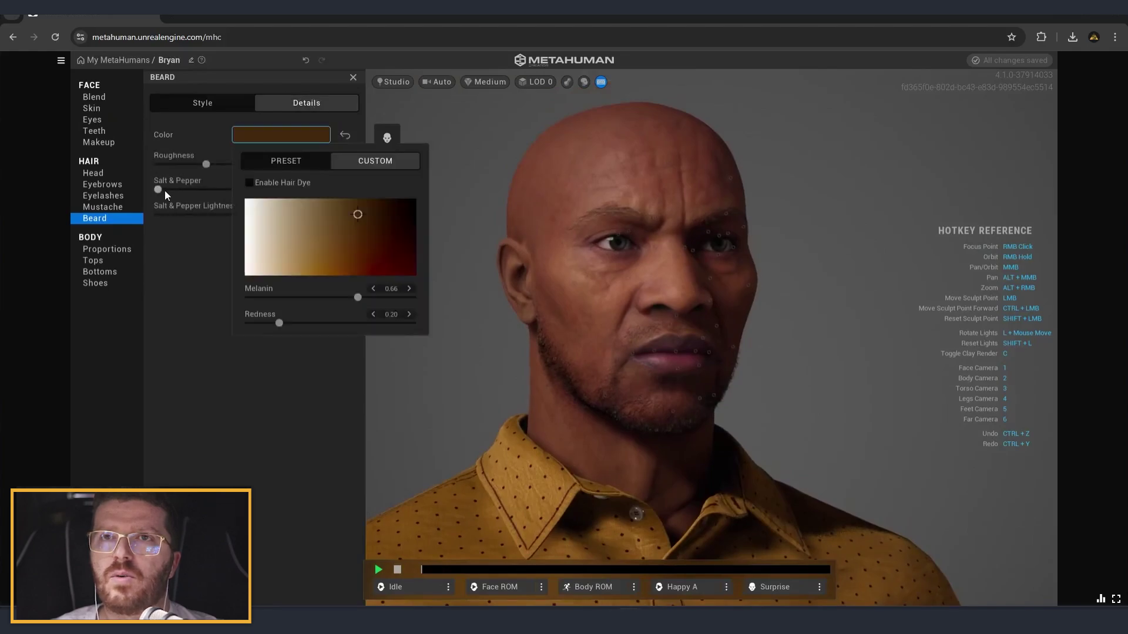
left_click(163, 188)
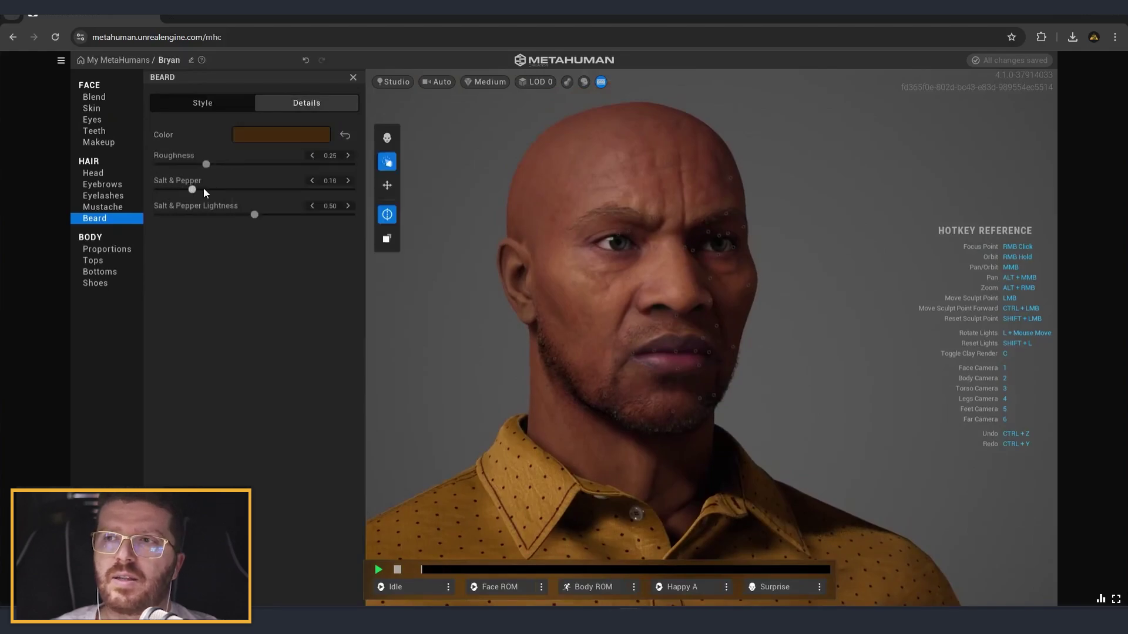
left_click_drag(273, 192, 283, 195)
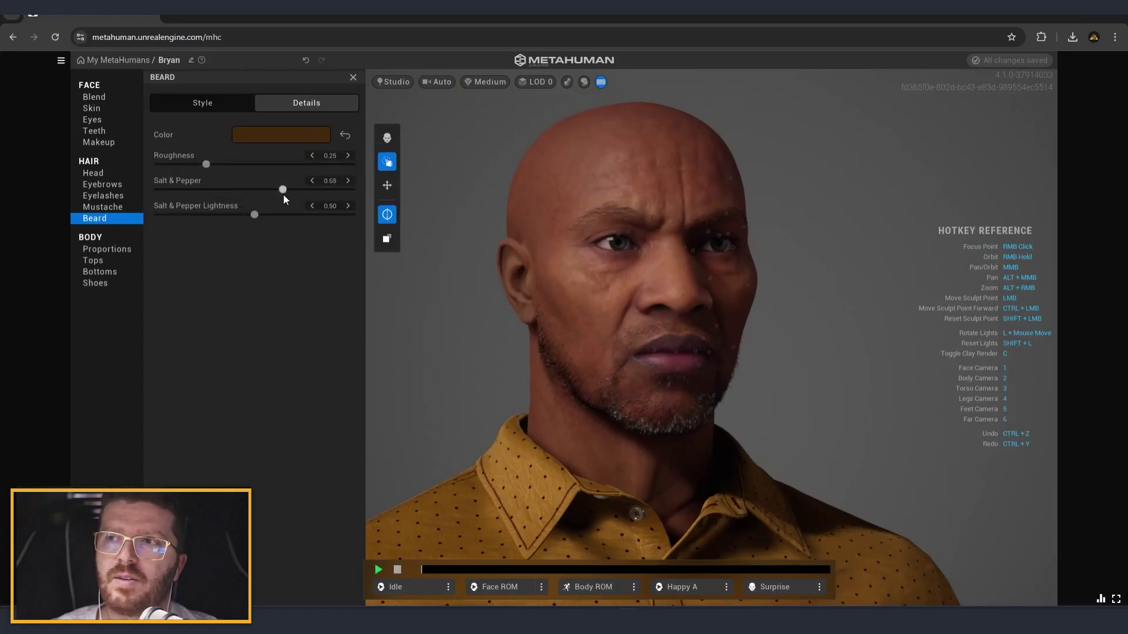
Step: Refine the beard with Salt & Pepper 0.78, Salt & Pepper Lightness 0.34, Roughness 0.20 and a lighter brown color
right_click_drag(465, 307, 574, 373)
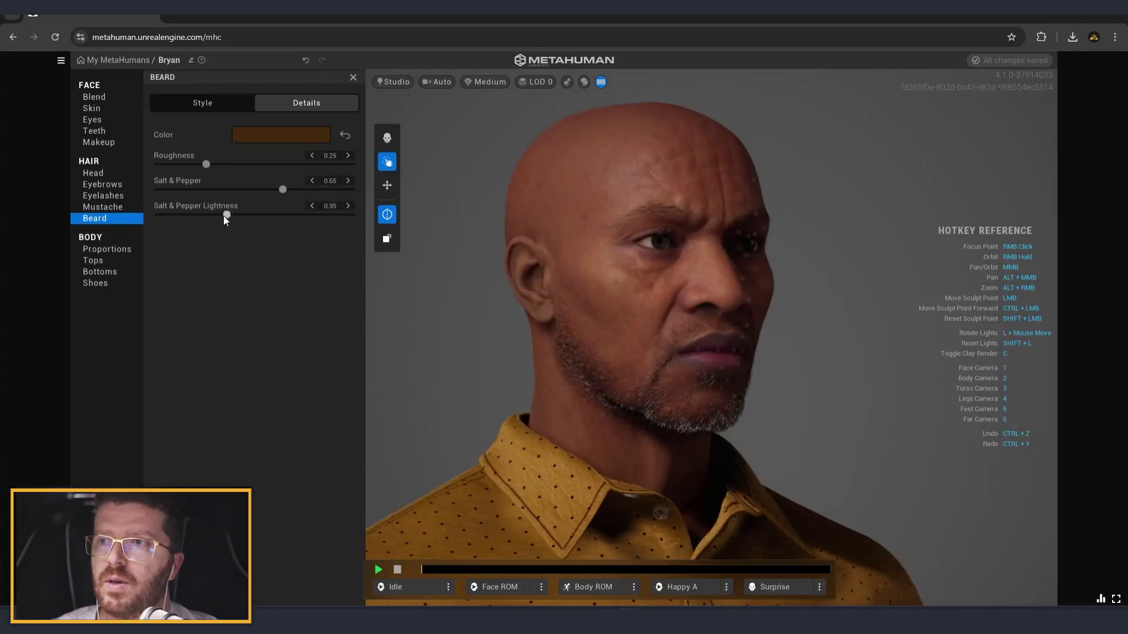
left_click_drag(300, 194, 293, 191)
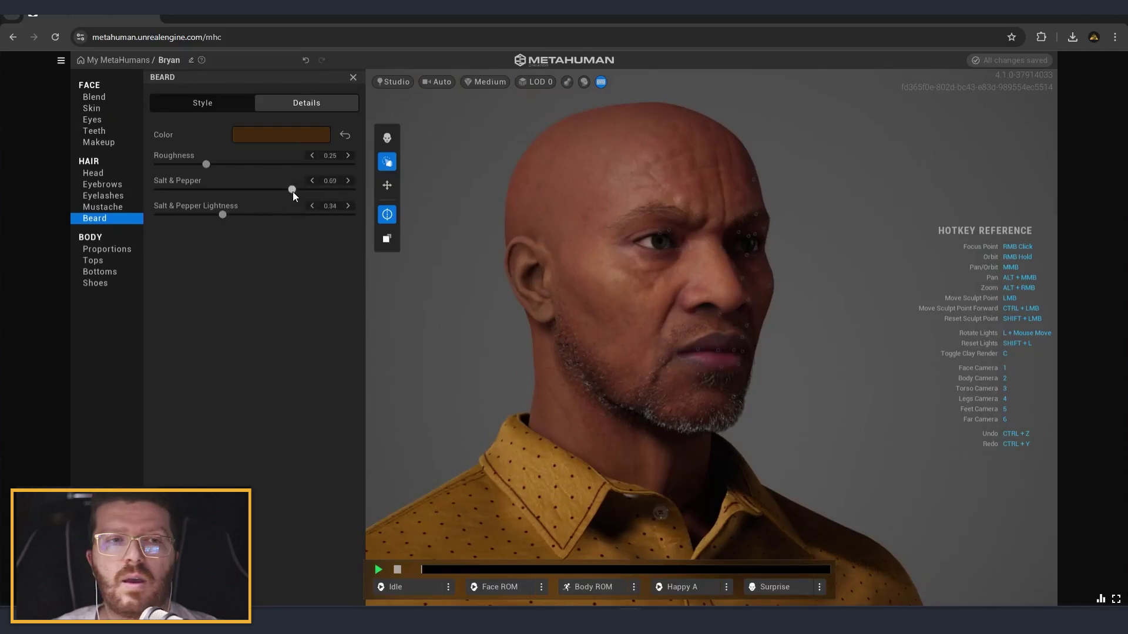
left_click(287, 136)
left_click_drag(354, 220, 338, 210)
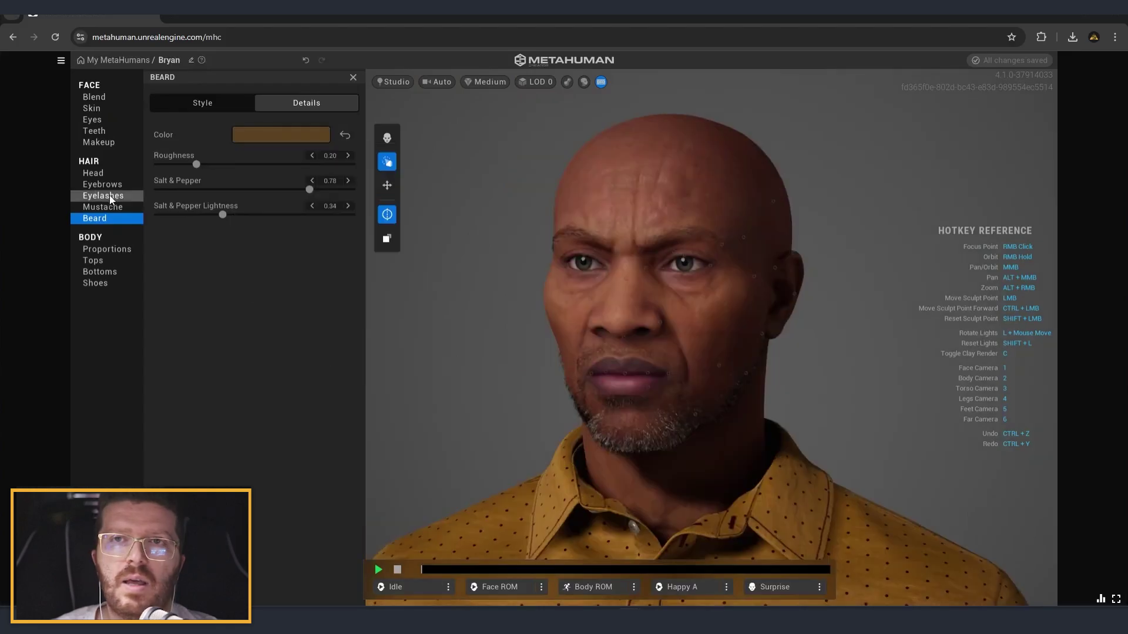
Step: Apply the Medium Fine Eyebrows with Salt & Pepper at 0.25 and Salt & Pepper Lightness at 0.64
left_click(112, 184)
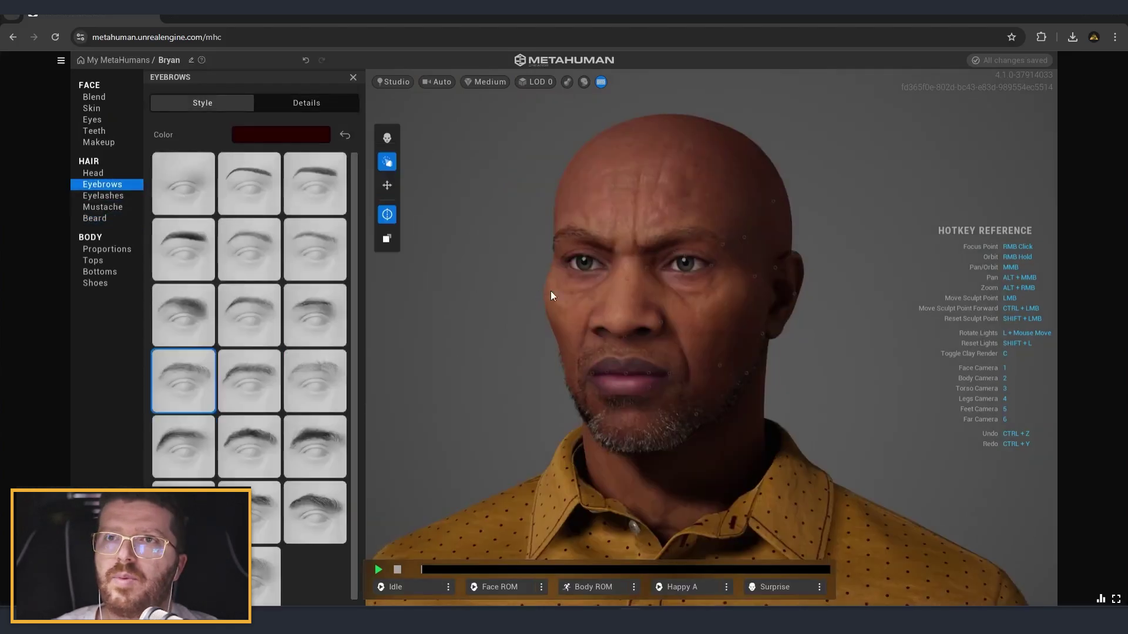
right_click_drag(576, 288, 635, 282)
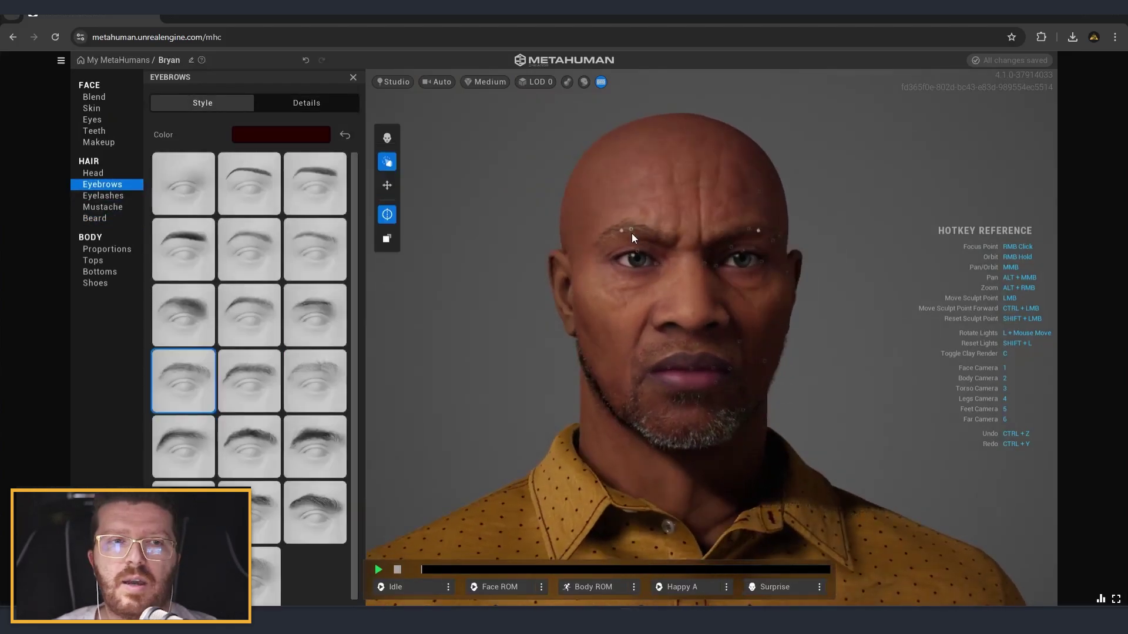
scroll(634, 226, "up", 5)
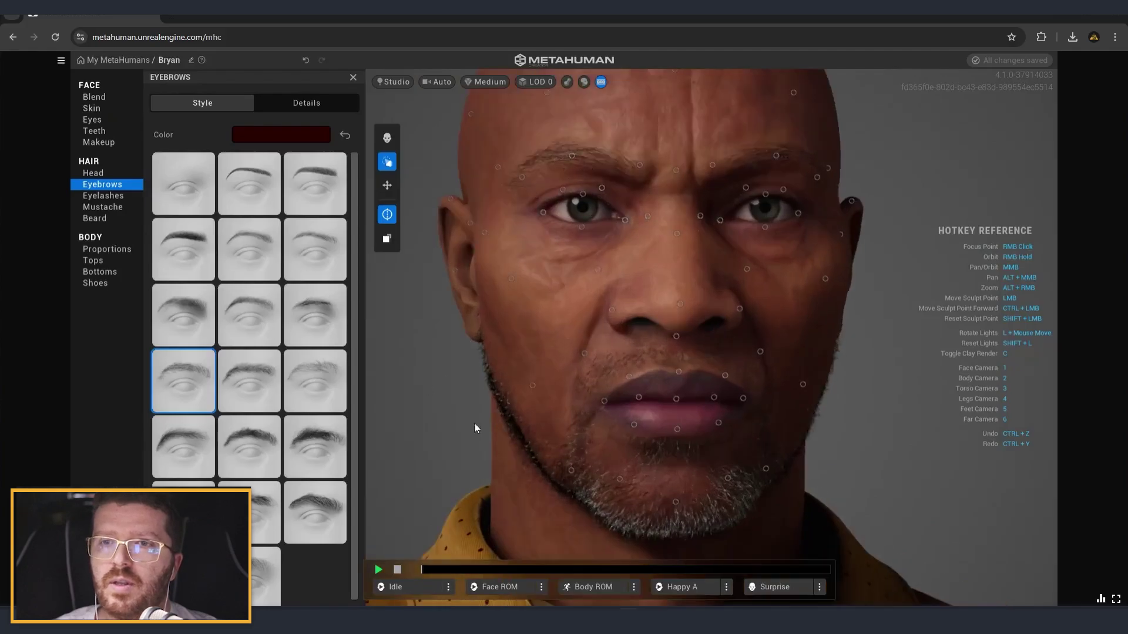
scroll(474, 423, "down", 3)
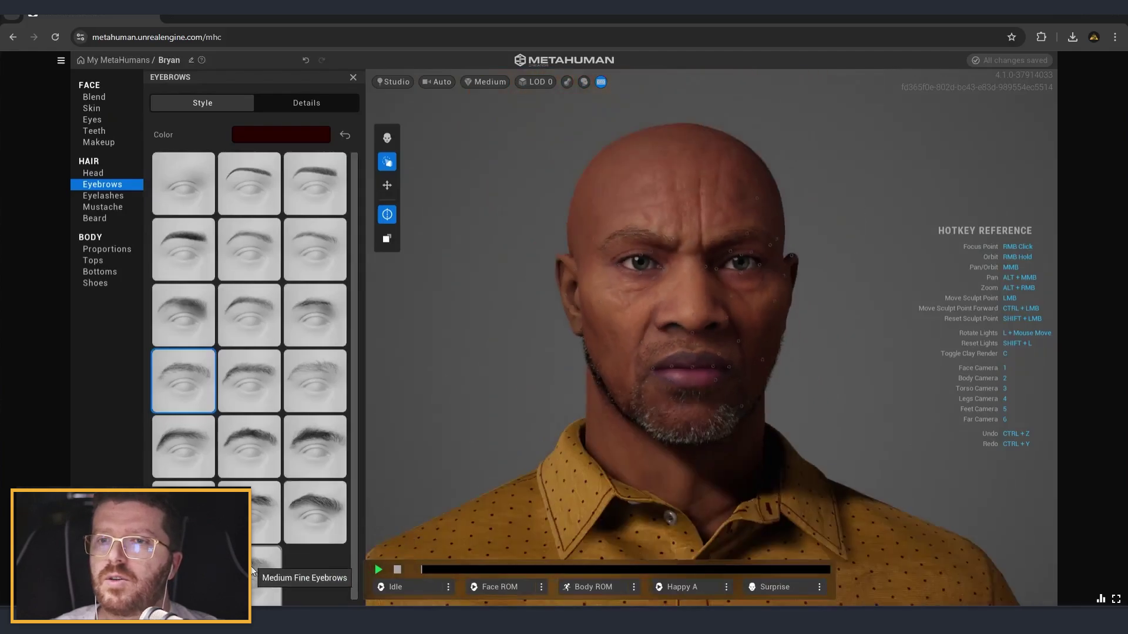
left_click(252, 568)
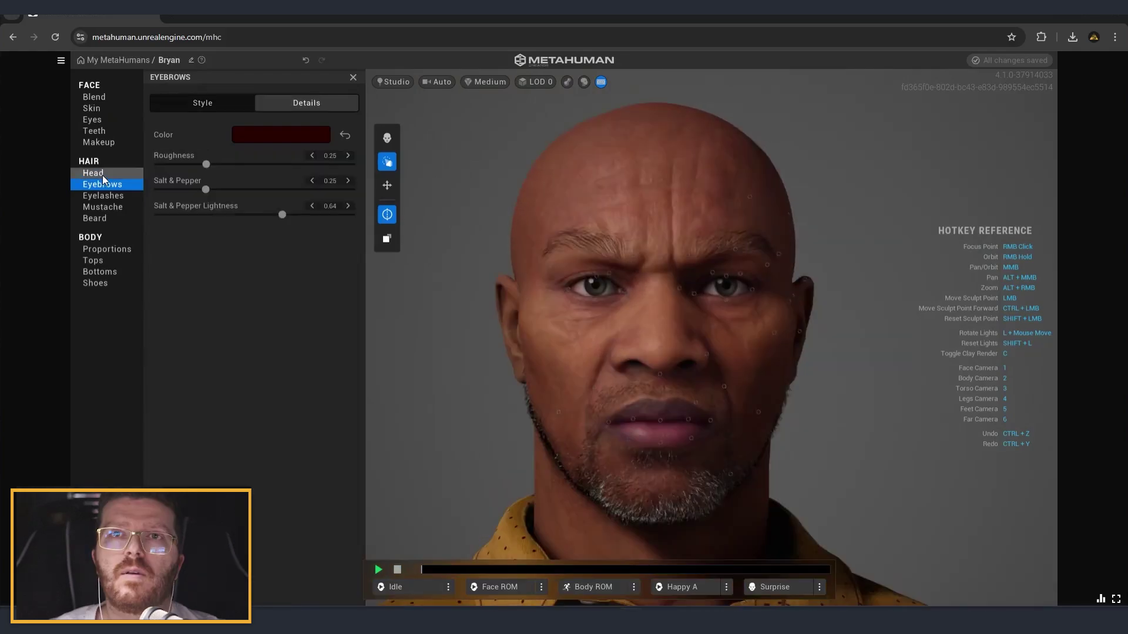
Step: Compare the first two brown eye presets on the face and apply Preset 001
left_click(104, 174)
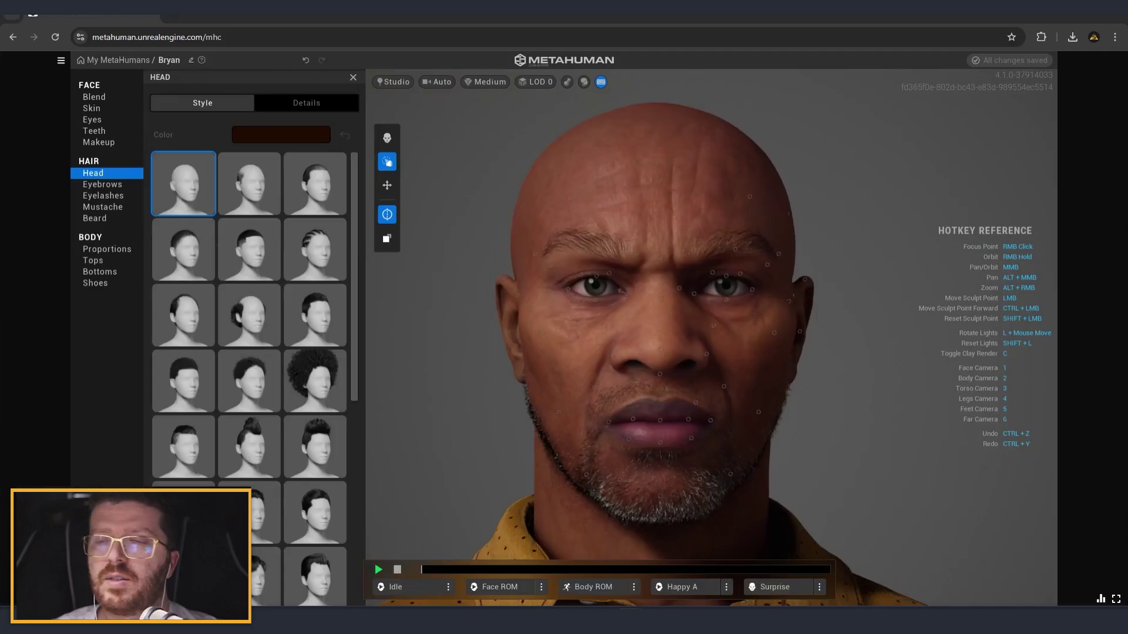
left_click(92, 120)
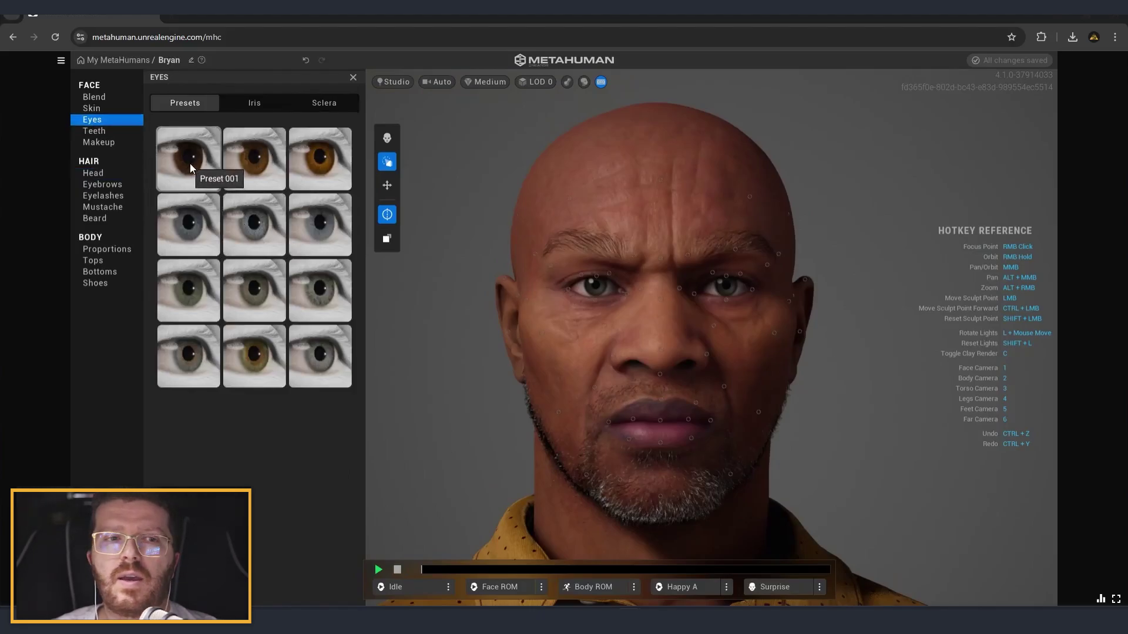
left_click(196, 167)
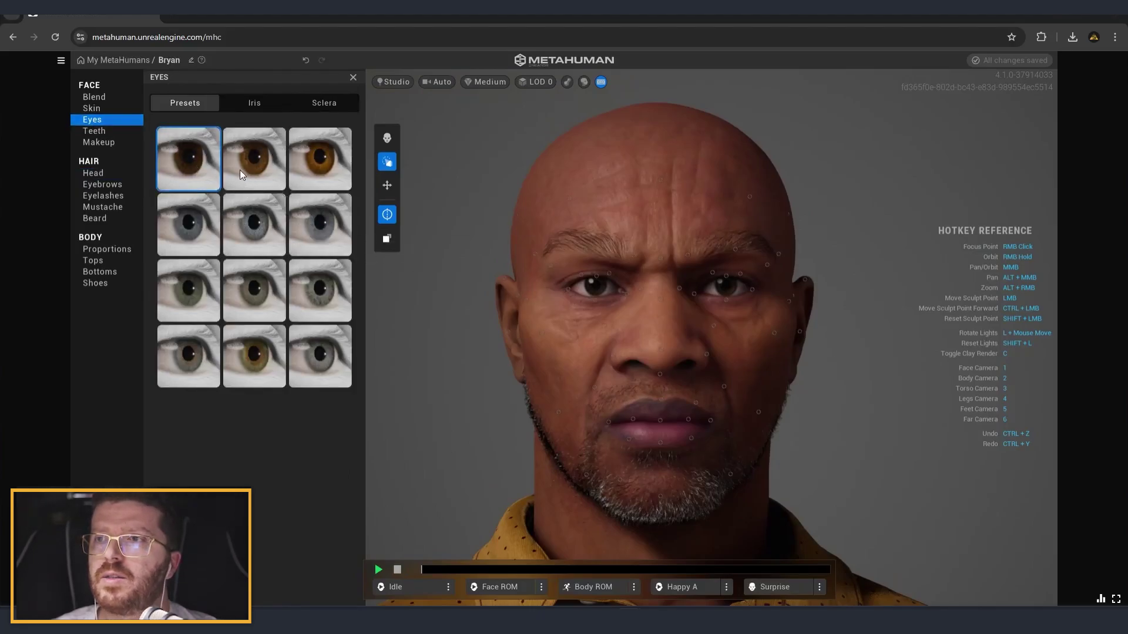
left_click(258, 168)
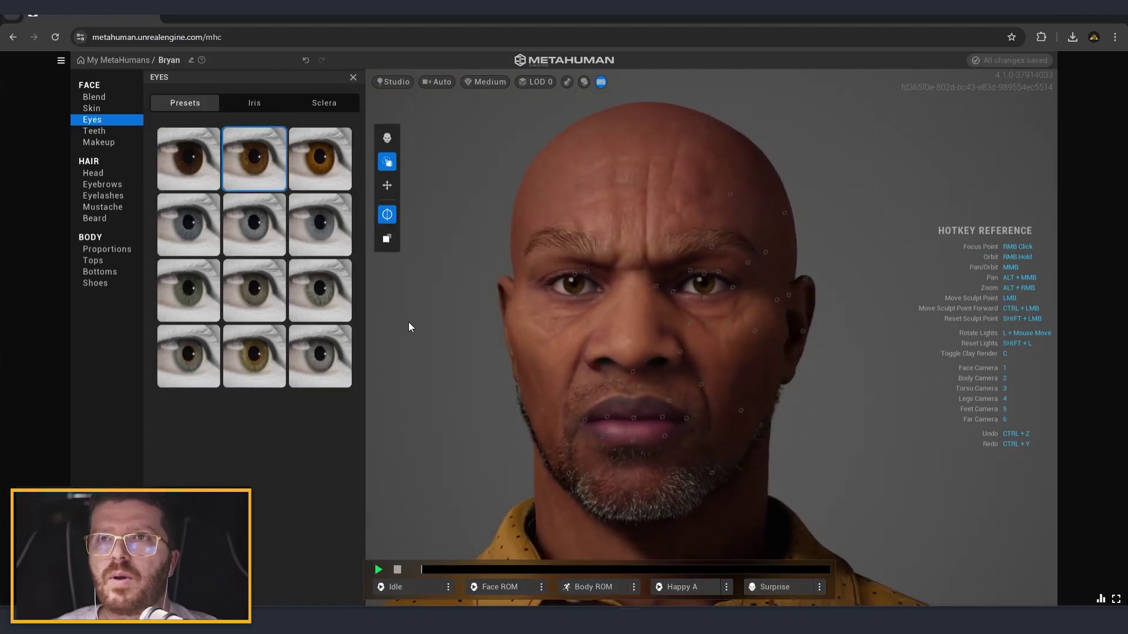
left_click(191, 178)
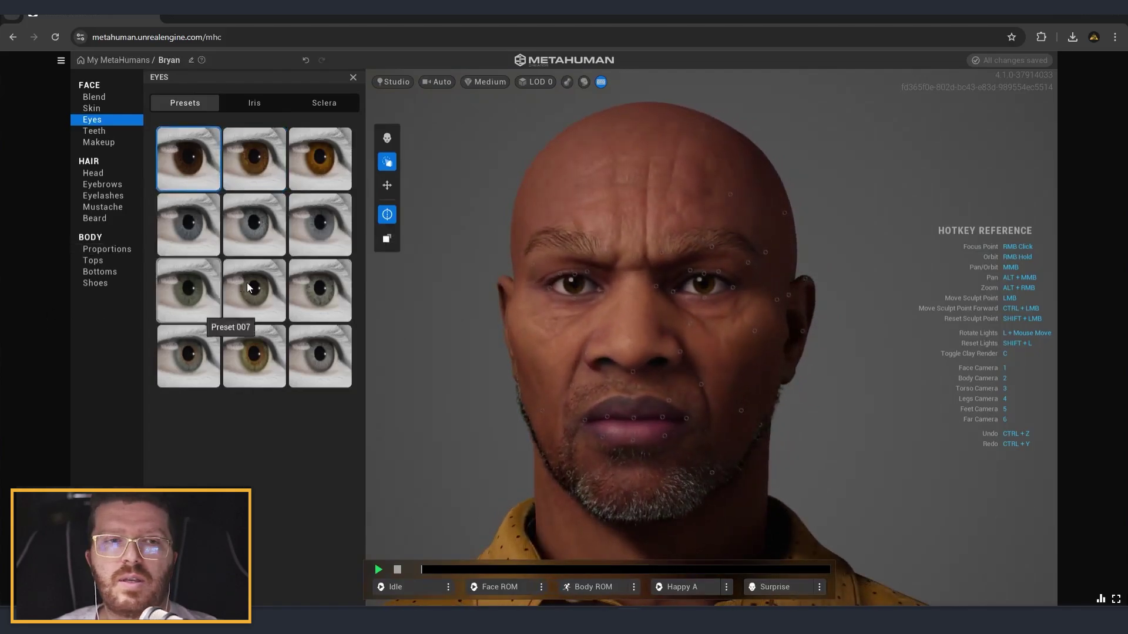
left_click(262, 166)
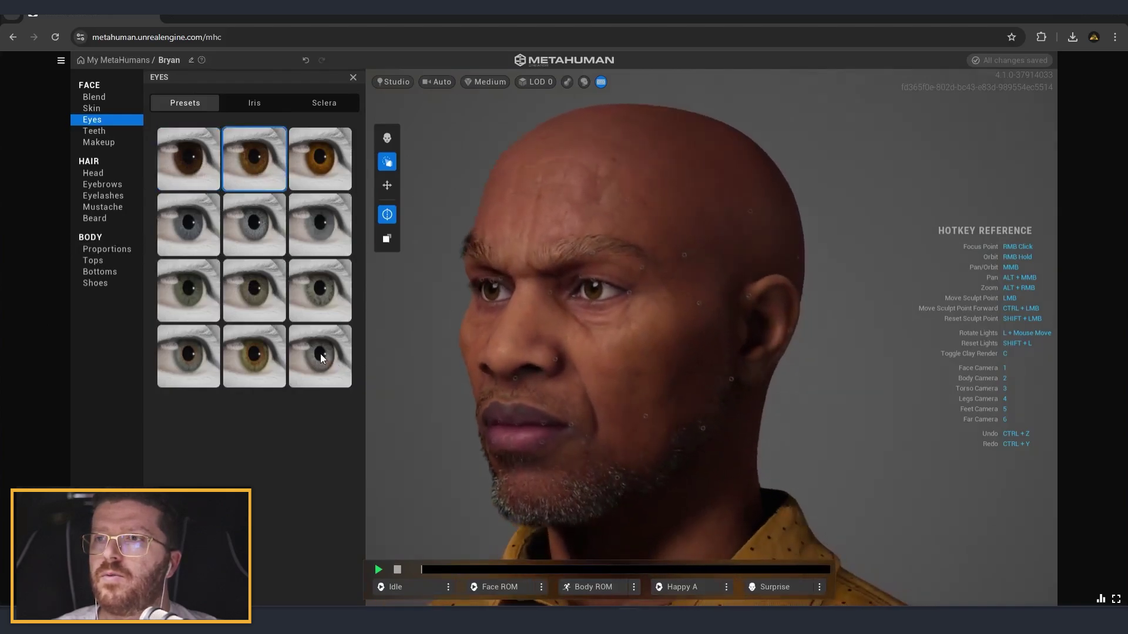
left_click(202, 168)
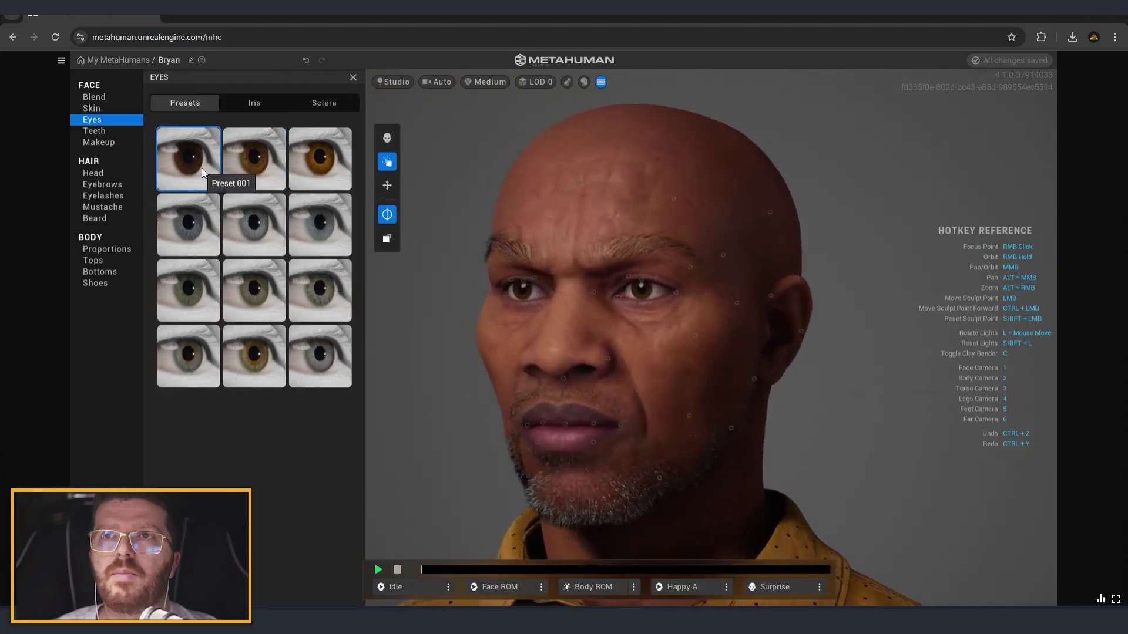
Step: Try several iris patterns for both eyes in close-up and apply the third pattern of the second row
left_click(263, 105)
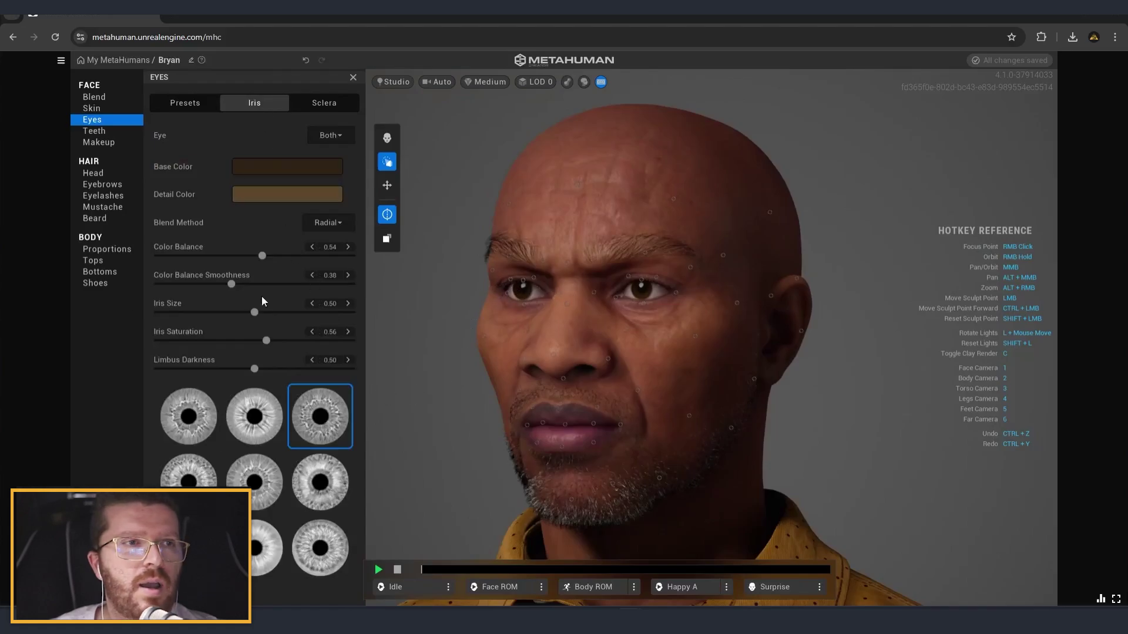
scroll(587, 305, "up", 5)
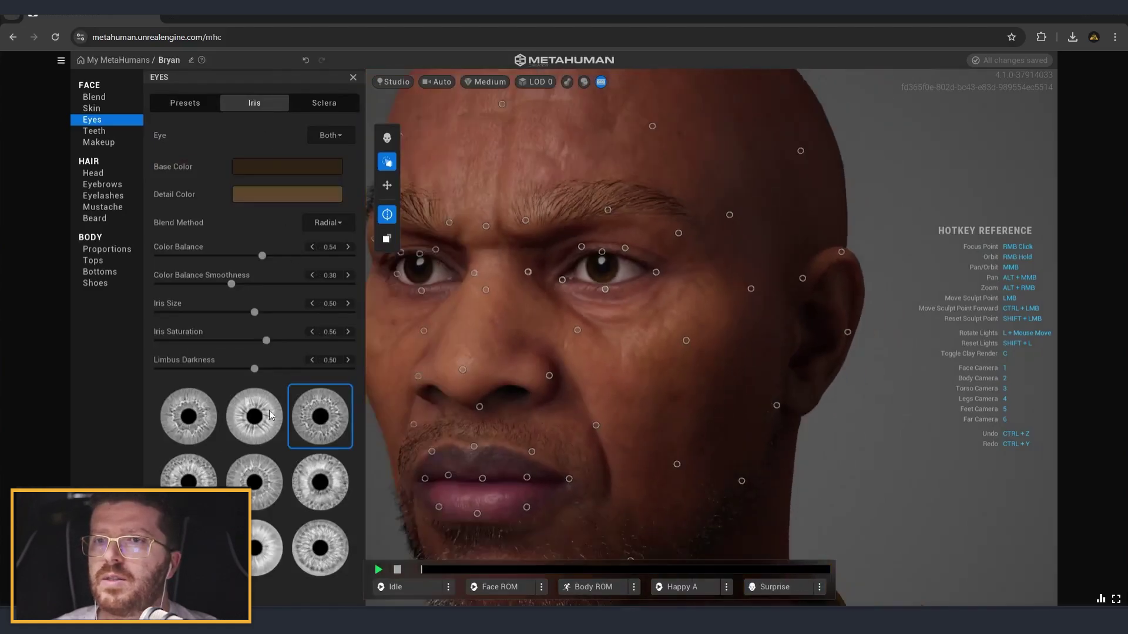
left_click(199, 429)
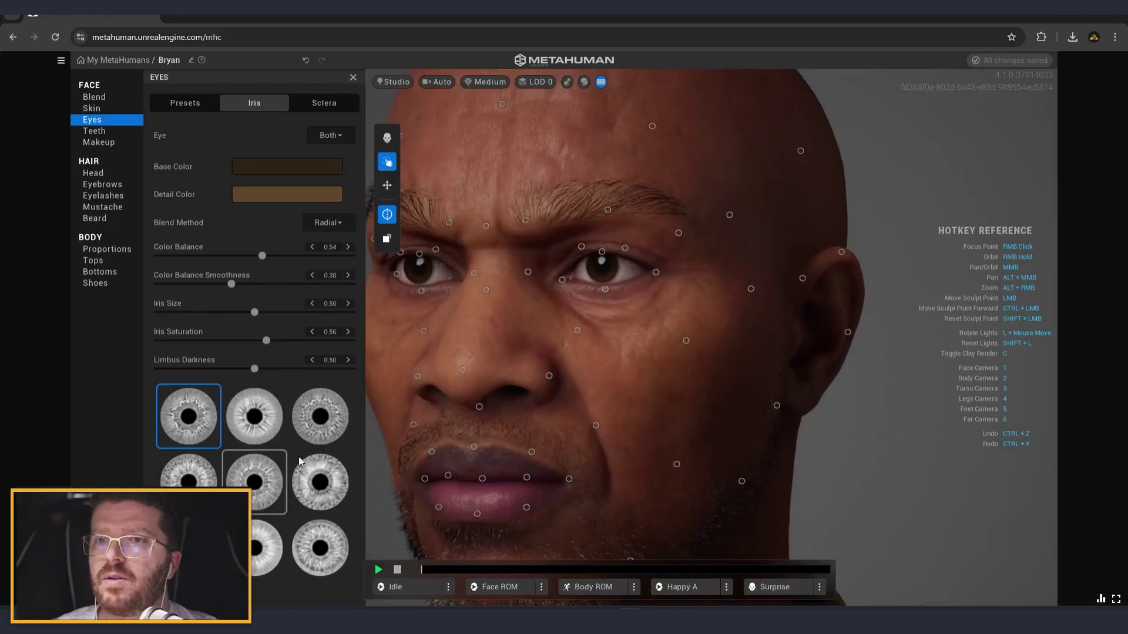
left_click(258, 479)
left_click(316, 483)
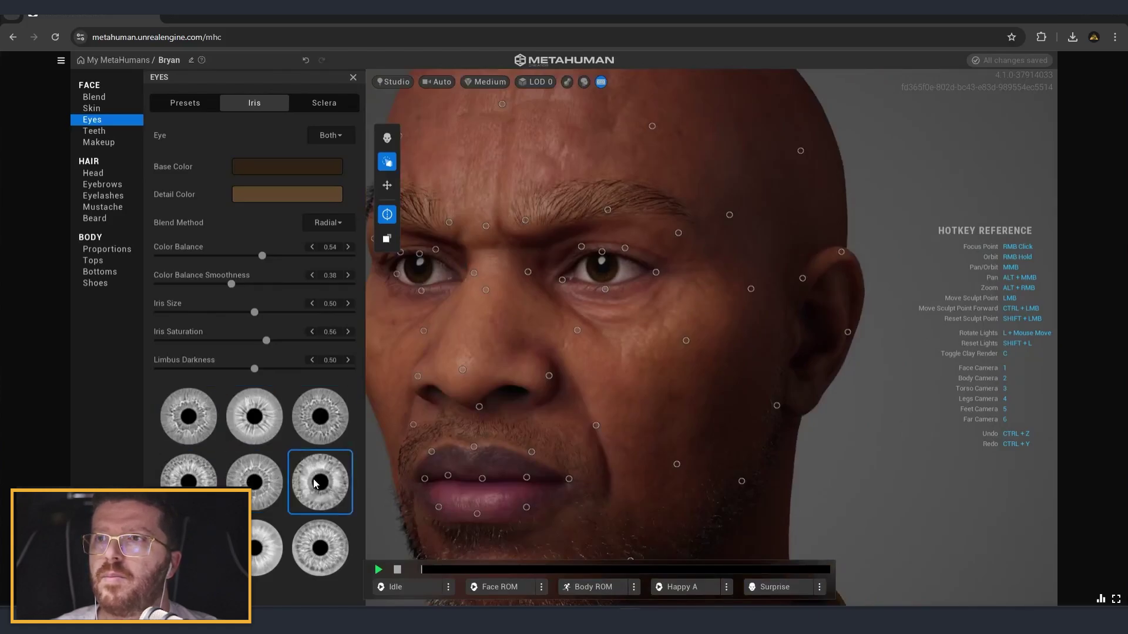
Step: Refine the sculpt of the face, the back of the head and the jawline against the Mike Tyson reference photos
scroll(496, 385, "down", 5)
mouse_move(495, 385)
right_mouse_down()
mouse_move(582, 396)
mouse_move(457, 409)
mouse_move(557, 405)
mouse_move(533, 335)
right_mouse_up()
left_click_drag(498, 298, 502, 340)
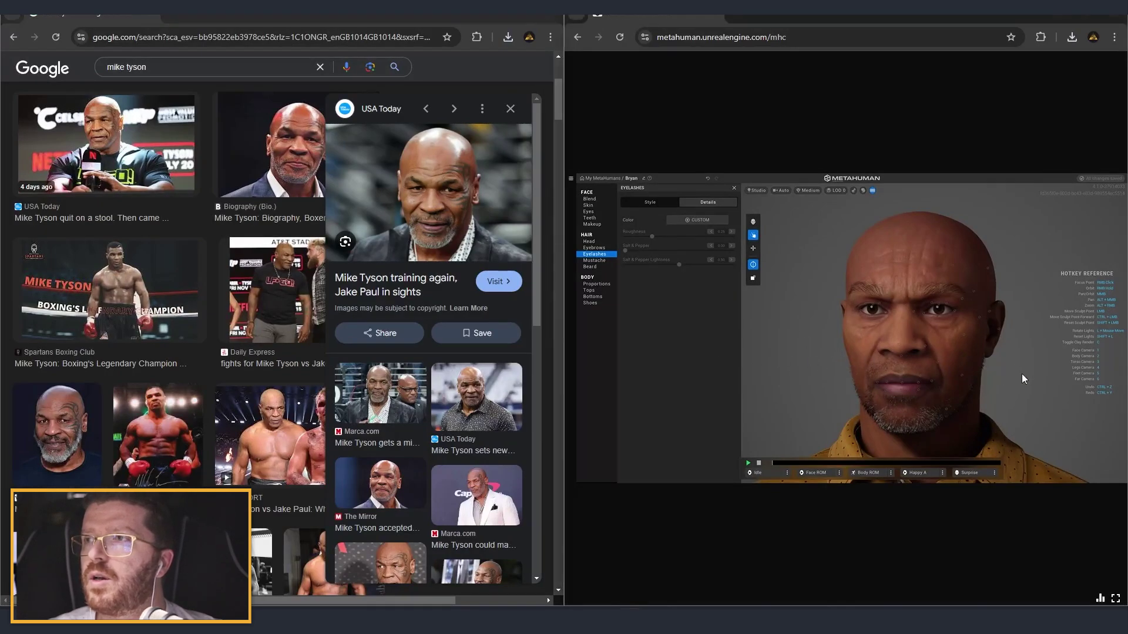
mouse_move(1021, 374)
right_mouse_down()
mouse_move(929, 380)
mouse_move(926, 360)
mouse_move(966, 358)
mouse_move(971, 375)
mouse_move(875, 298)
mouse_move(738, 316)
mouse_move(761, 284)
mouse_move(884, 303)
mouse_move(914, 276)
mouse_move(915, 253)
mouse_move(932, 303)
right_mouse_up()
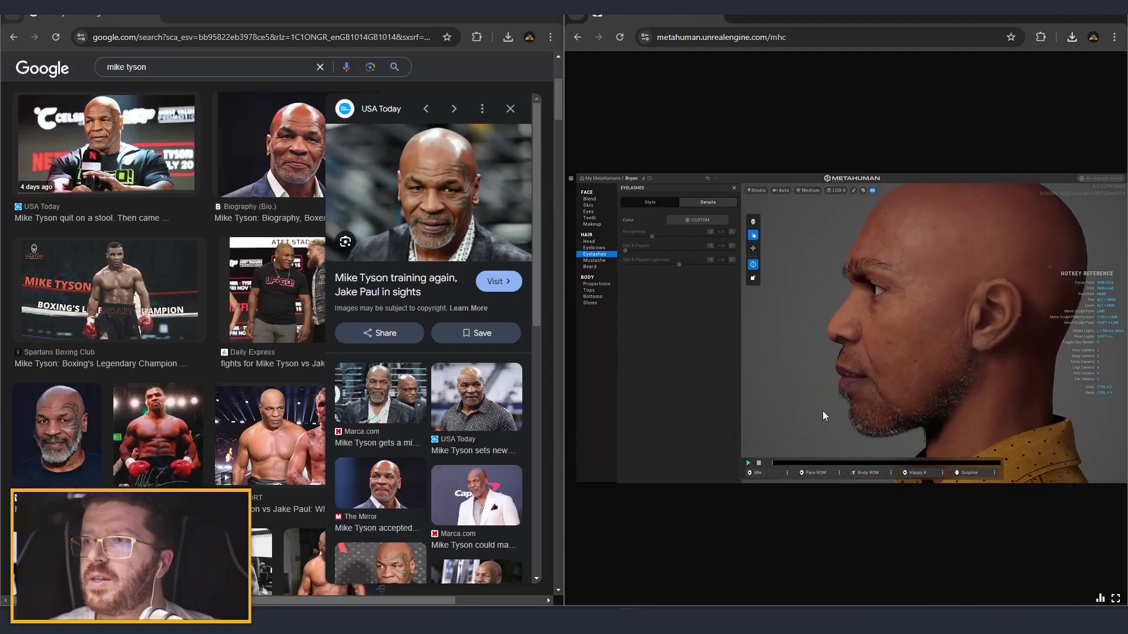
right_click_drag(823, 411, 886, 342)
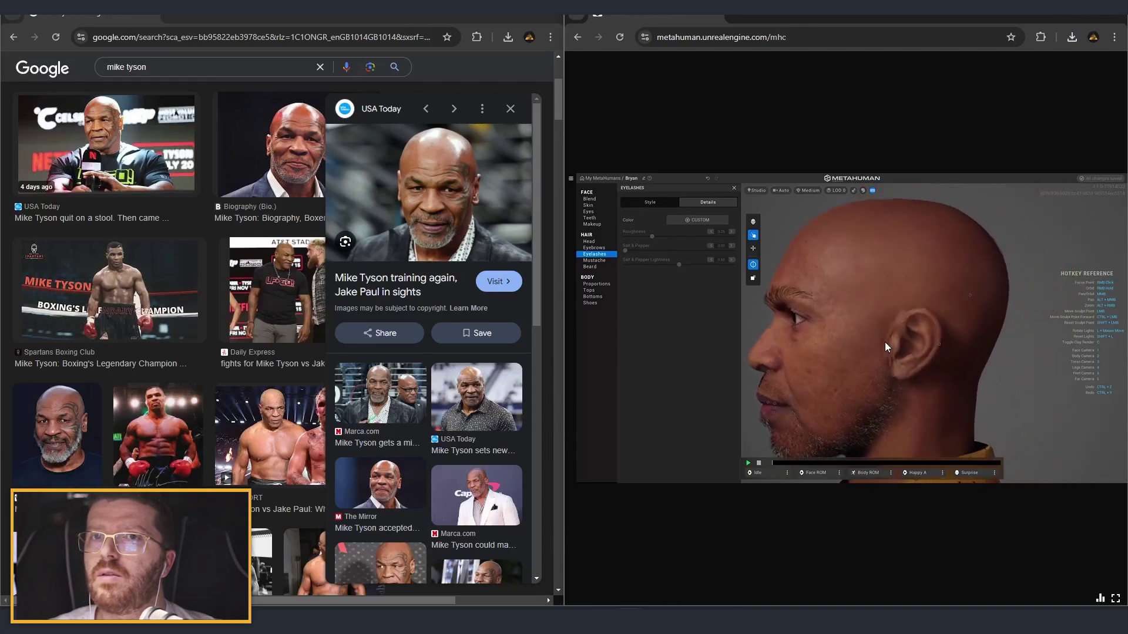
mouse_move(968, 295)
left_mouse_down()
mouse_move(931, 308)
mouse_move(947, 304)
left_mouse_up()
mouse_move(1004, 338)
right_mouse_down()
mouse_move(911, 333)
mouse_move(943, 337)
mouse_move(830, 283)
mouse_move(869, 327)
right_mouse_up()
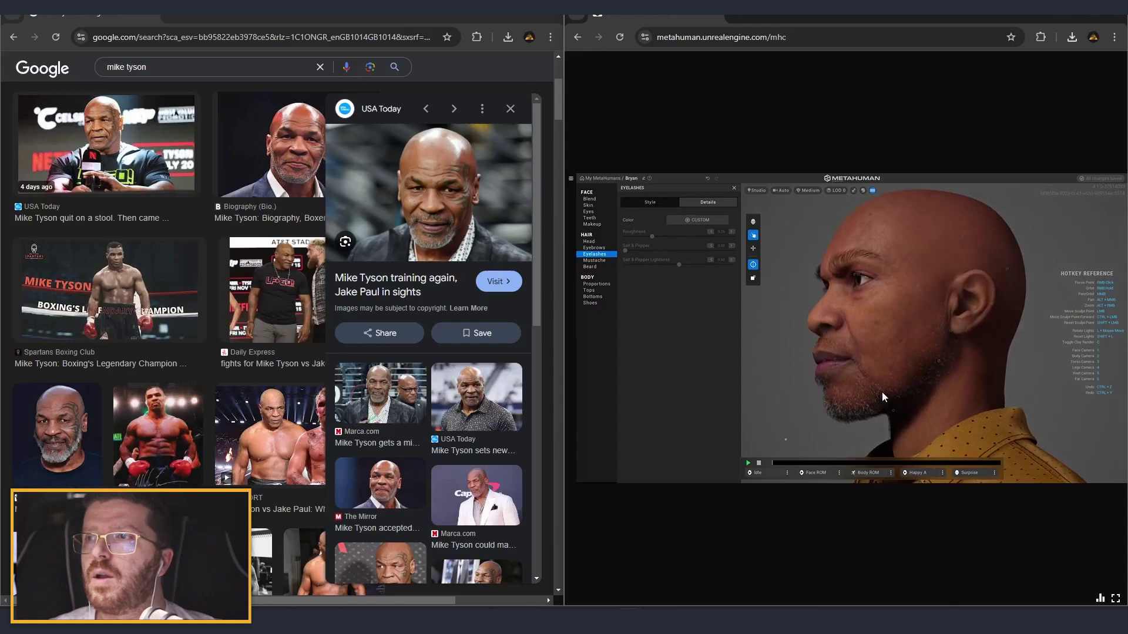
mouse_move(893, 410)
left_mouse_down()
mouse_move(894, 439)
mouse_move(888, 404)
left_mouse_up()
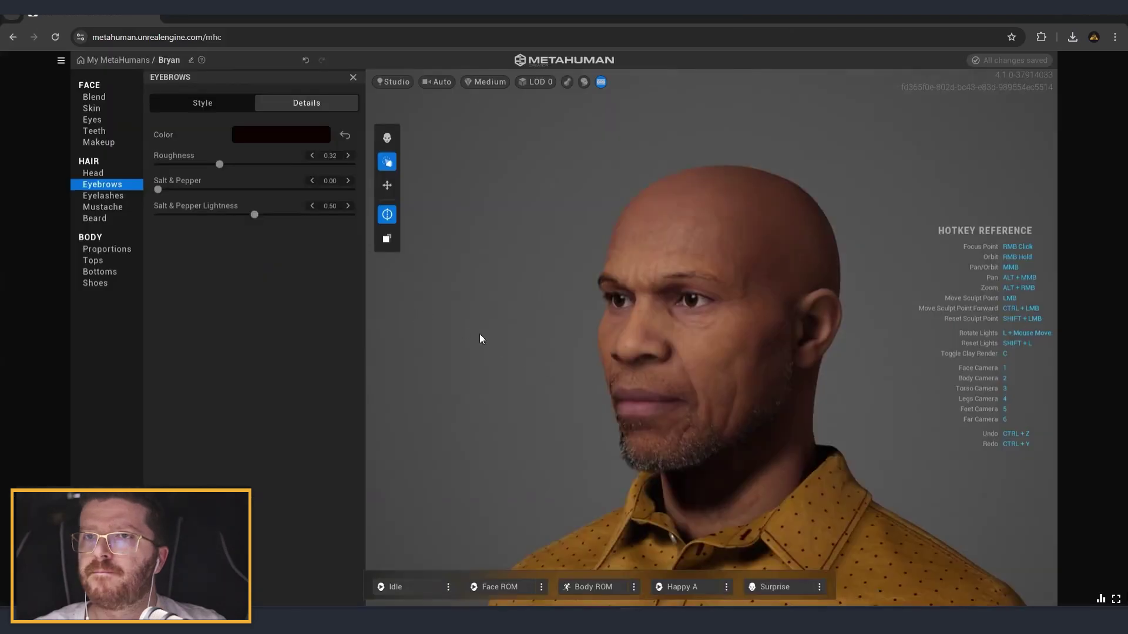
Step: Examine the full-body figure and review the Short and Average body proportions, ending on Average
scroll(522, 345, "down", 5)
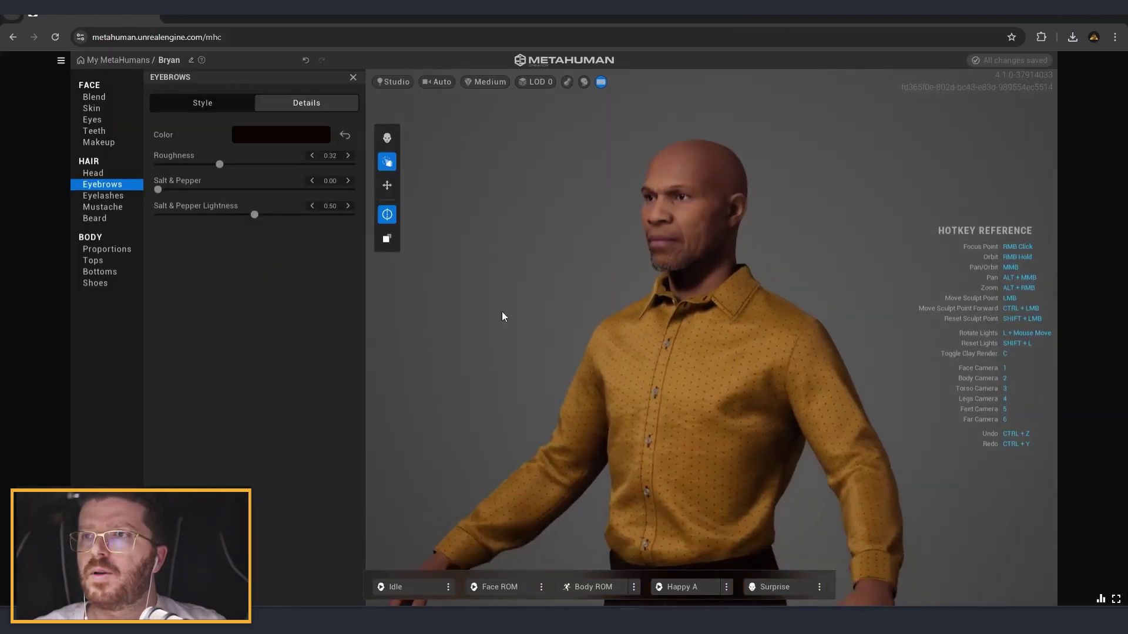
right_click_drag(502, 313, 615, 283)
scroll(534, 327, "down", 4)
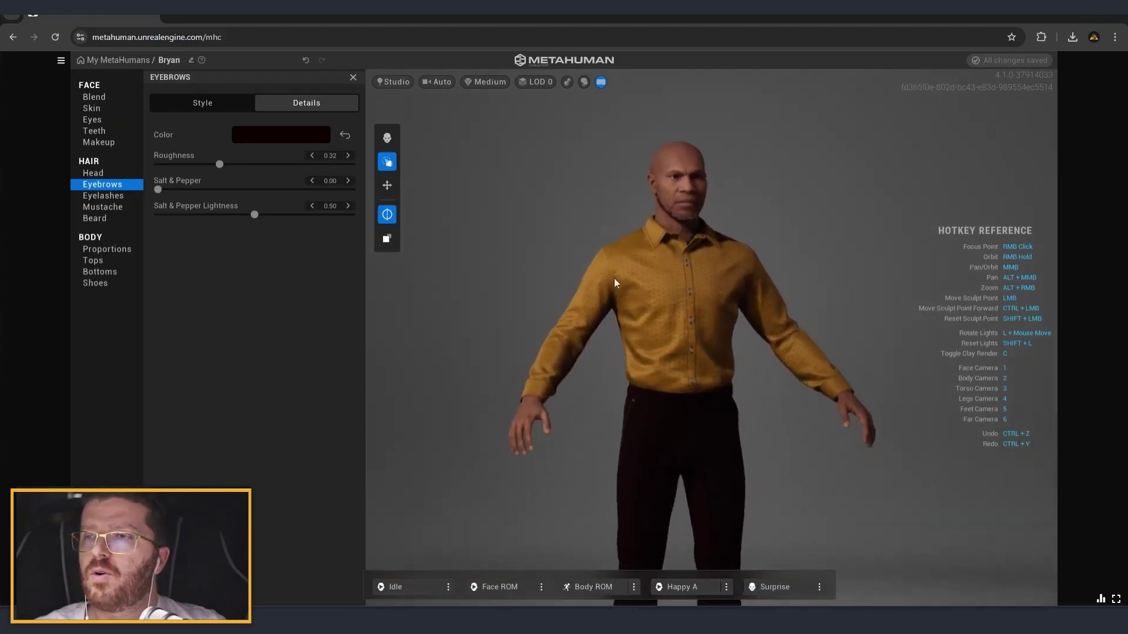
left_click(110, 250)
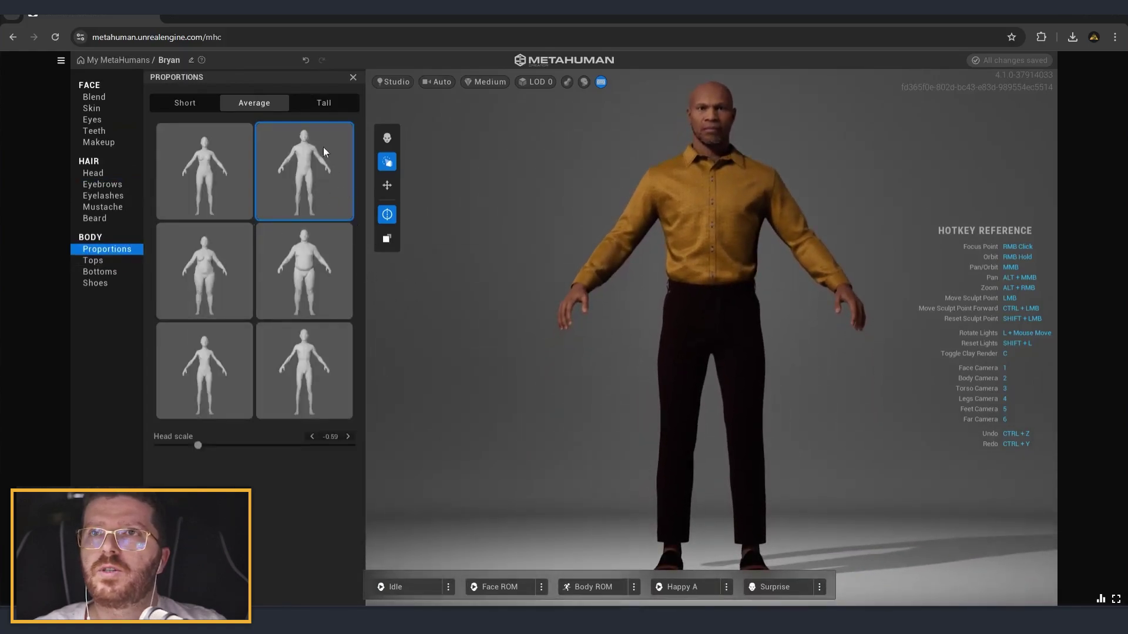
left_click(189, 105)
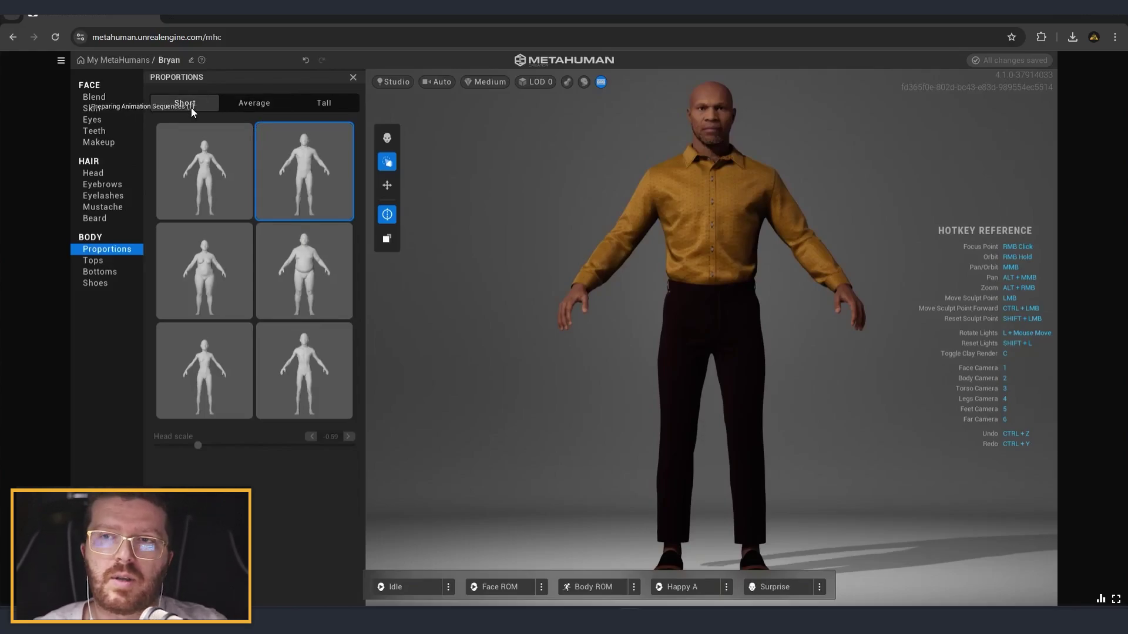
left_click(270, 106)
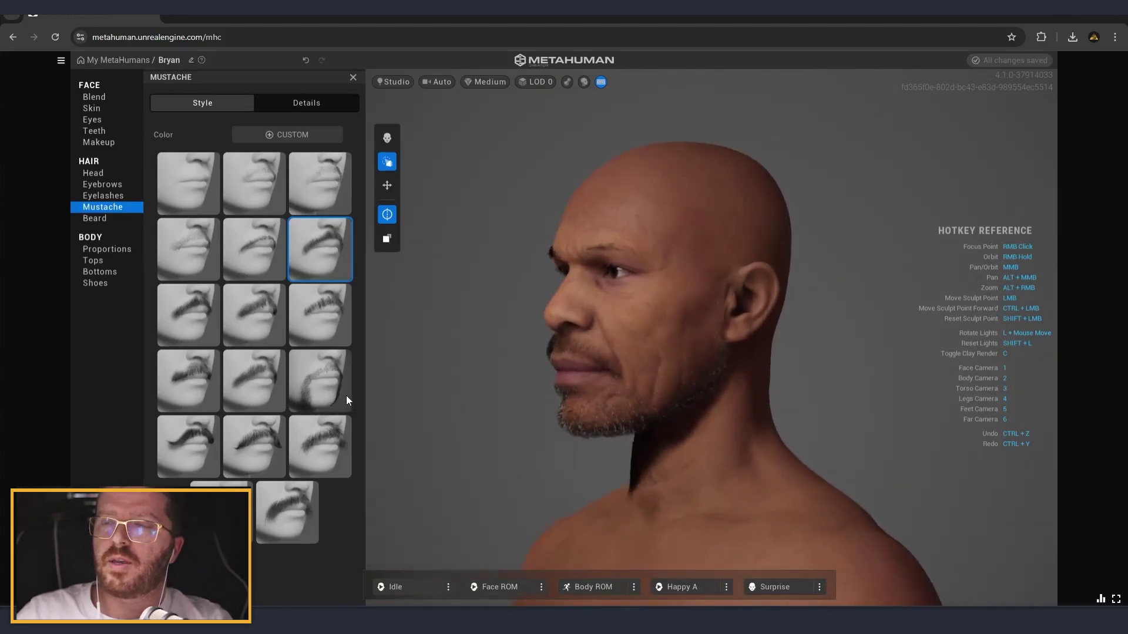
Step: Examine the bearded, mustached head and bare upper body from the front, side and three-quarter views, near and far
scroll(709, 470, "down", 5)
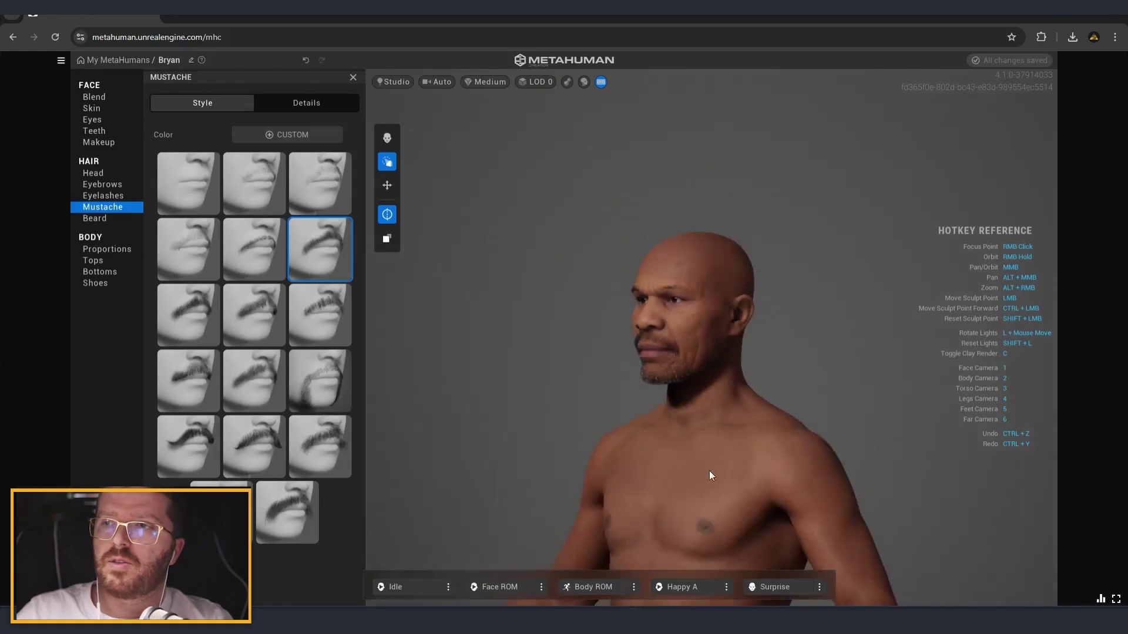
mouse_move(709, 471)
middle_mouse_down()
mouse_move(701, 336)
mouse_move(721, 453)
middle_mouse_up()
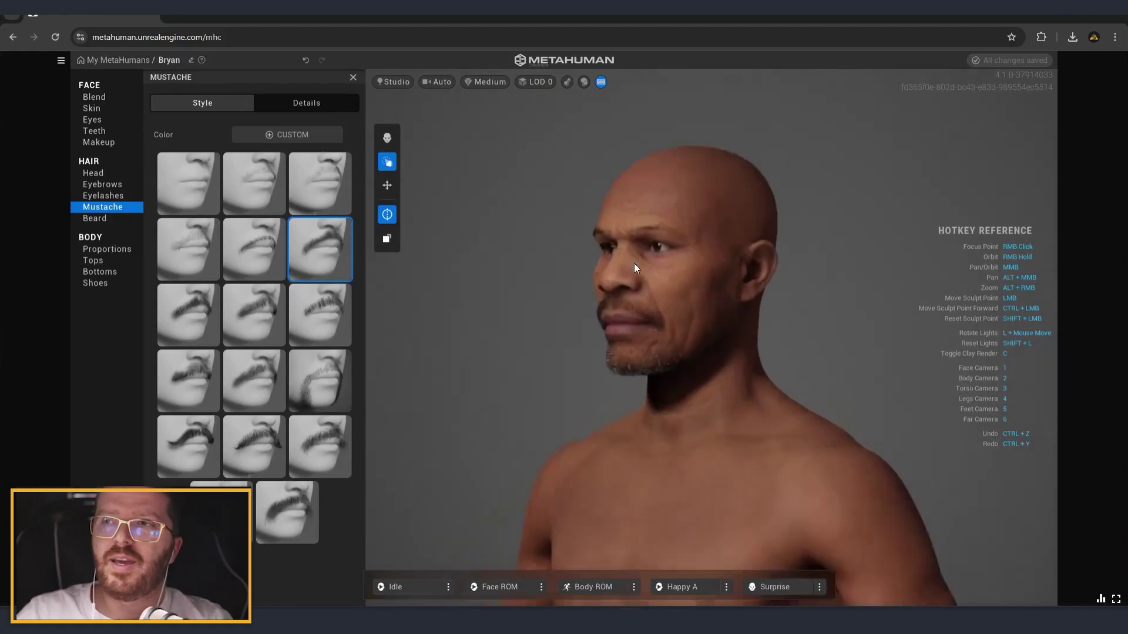
scroll(633, 264, "up", 3)
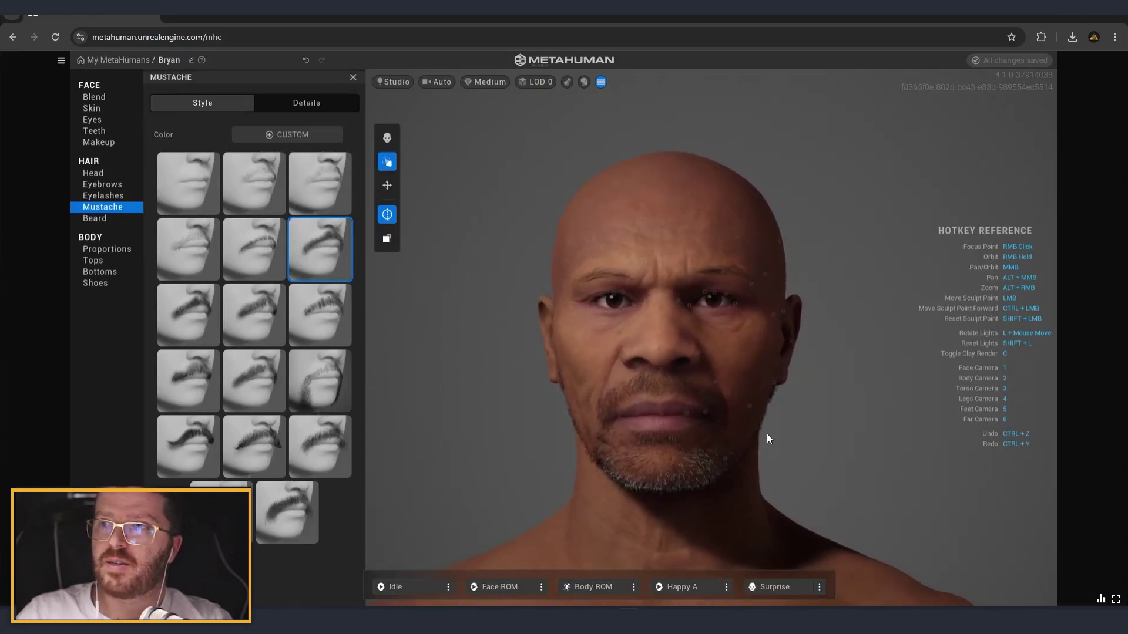
right_click_drag(770, 479, 408, 453)
scroll(639, 468, "down", 5)
middle_click_drag(661, 479, 671, 381)
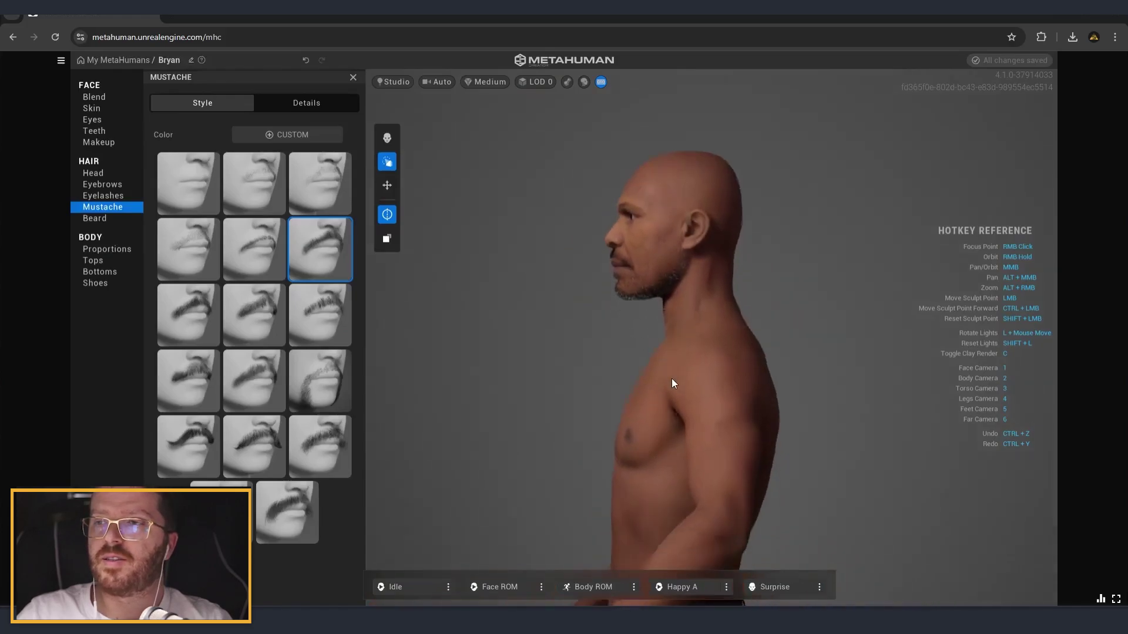
scroll(668, 386, "down", 3)
right_click_drag(651, 275, 826, 388)
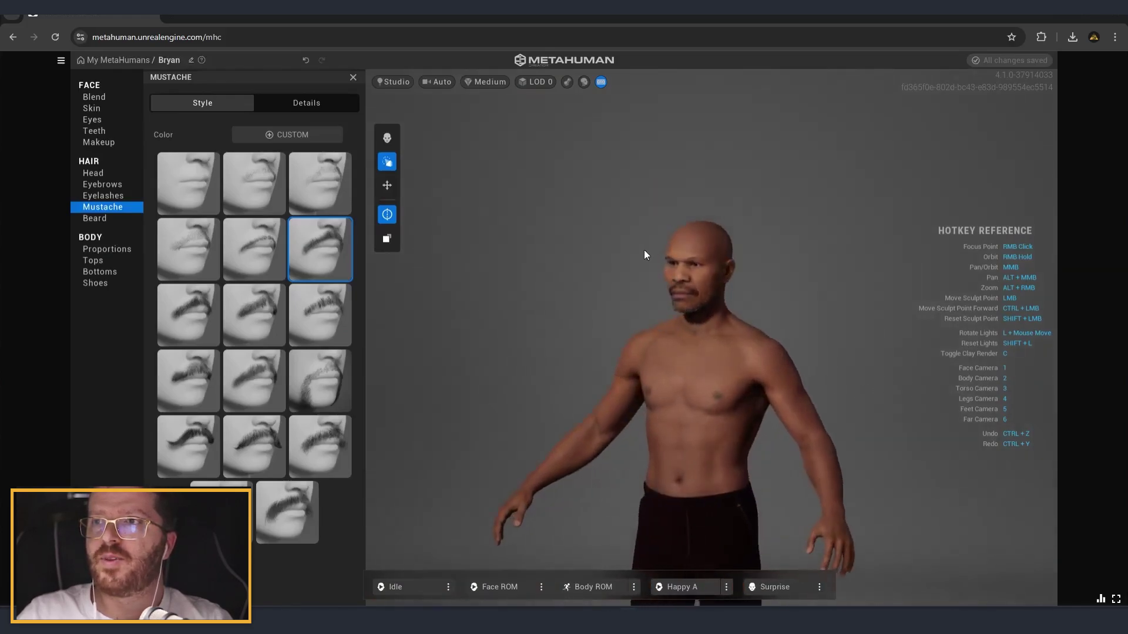
scroll(687, 229, "up", 5)
middle_click_drag(726, 353, 688, 361)
scroll(699, 394, "up", 3)
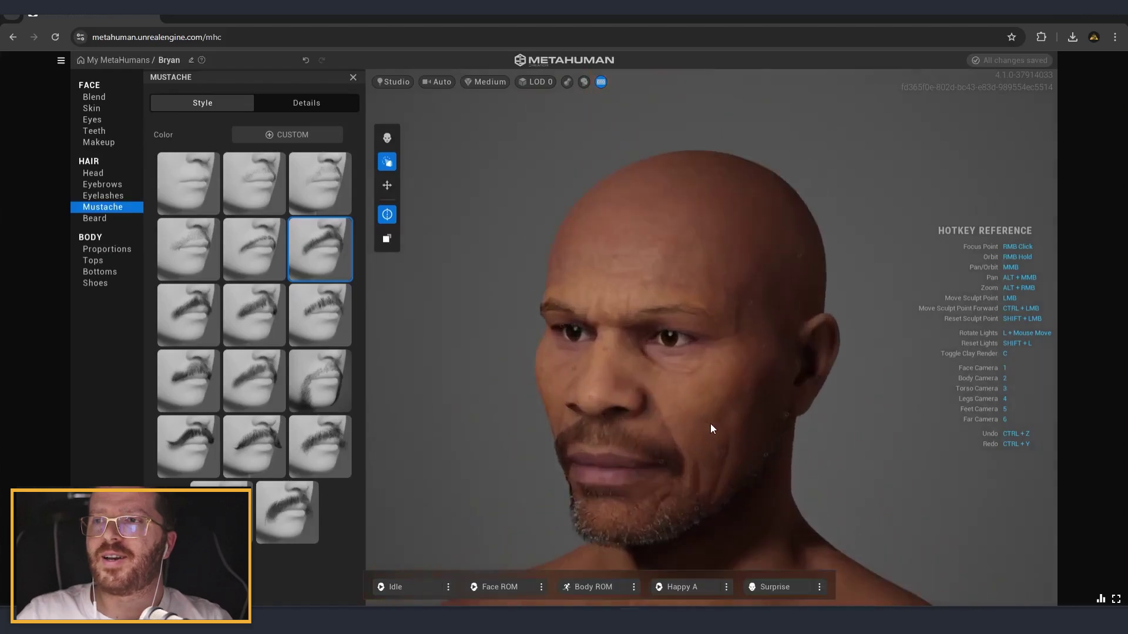
scroll(716, 427, "down", 8)
middle_click_drag(740, 469, 712, 387)
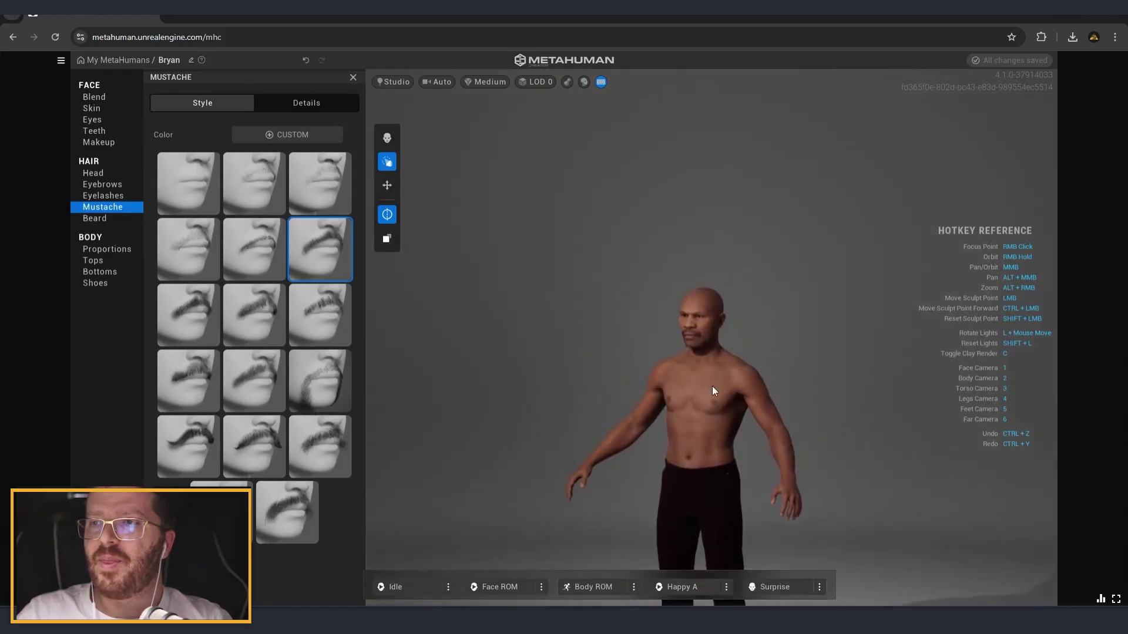
scroll(684, 306, "up", 6)
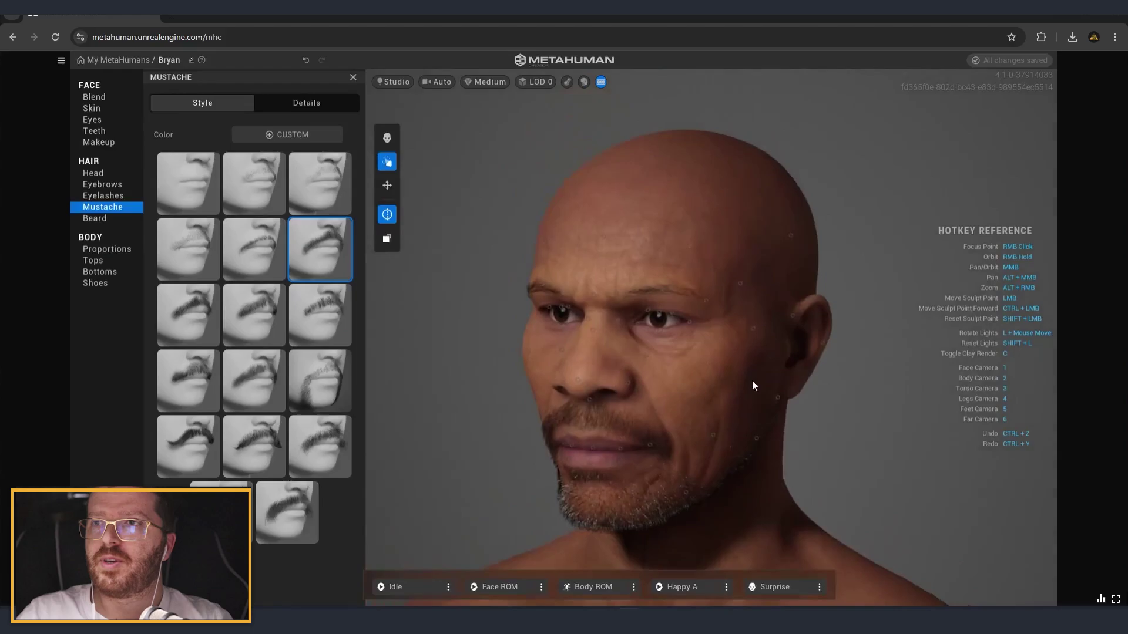
middle_click_drag(751, 382, 790, 381, "alt")
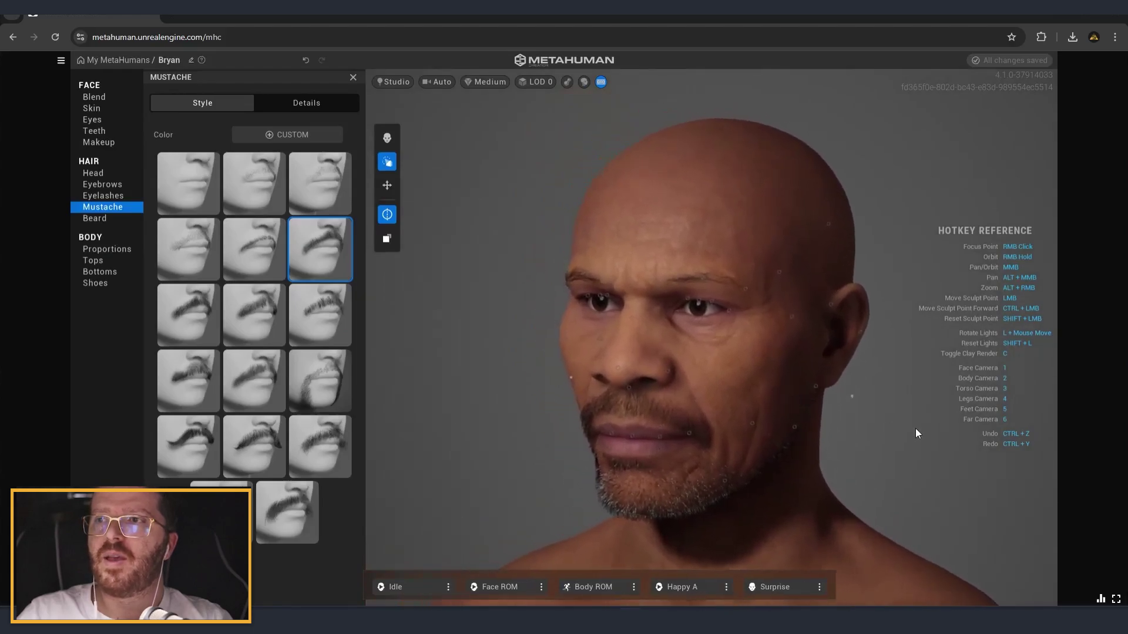
Step: Compare the Blend and Move editing modes on the face and return to Sculpt mode
left_click(386, 137)
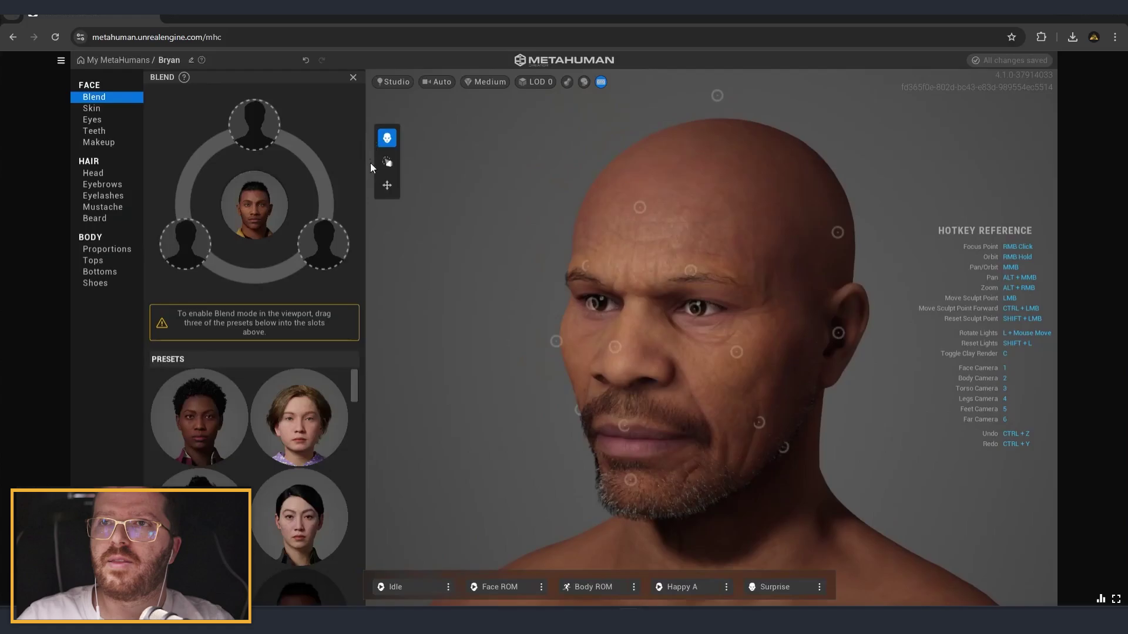
left_click(386, 185)
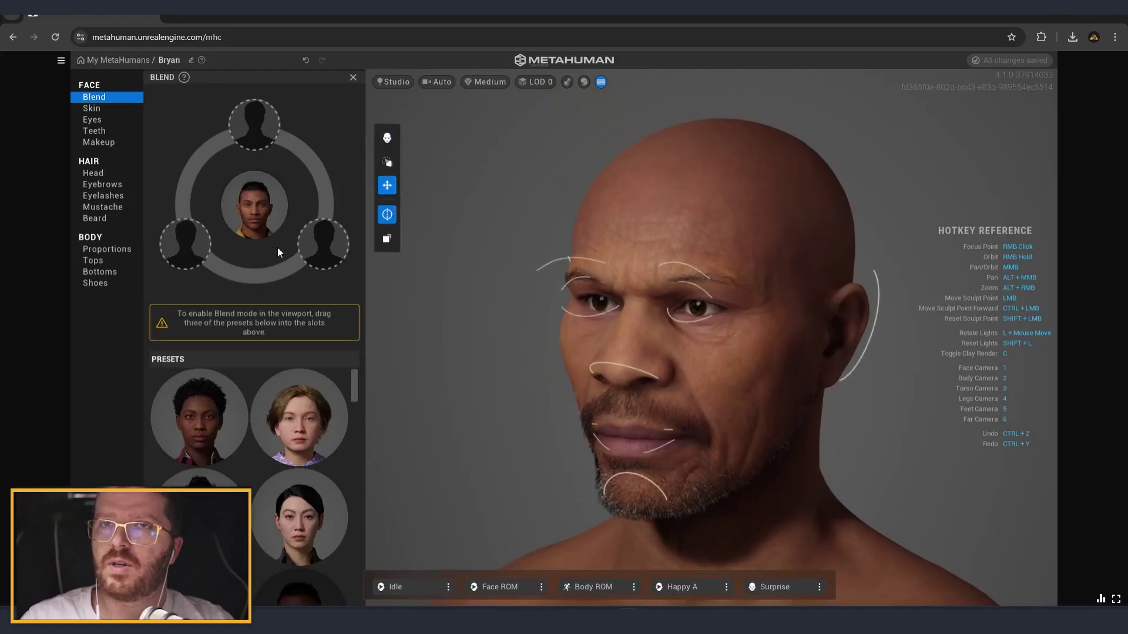
left_click(387, 139)
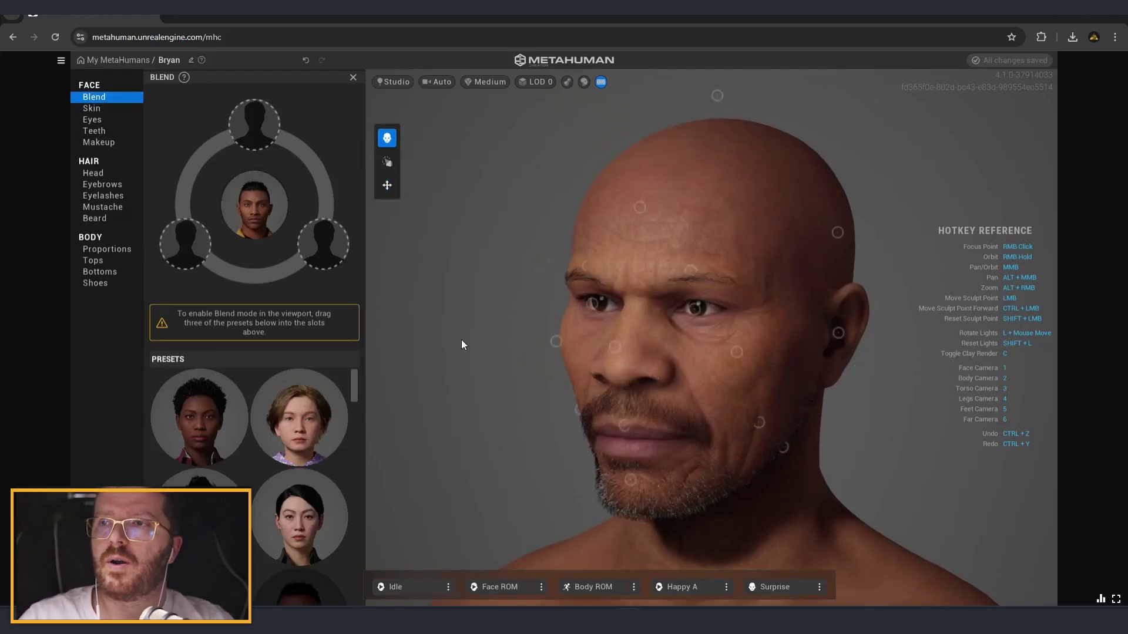
left_click(386, 162)
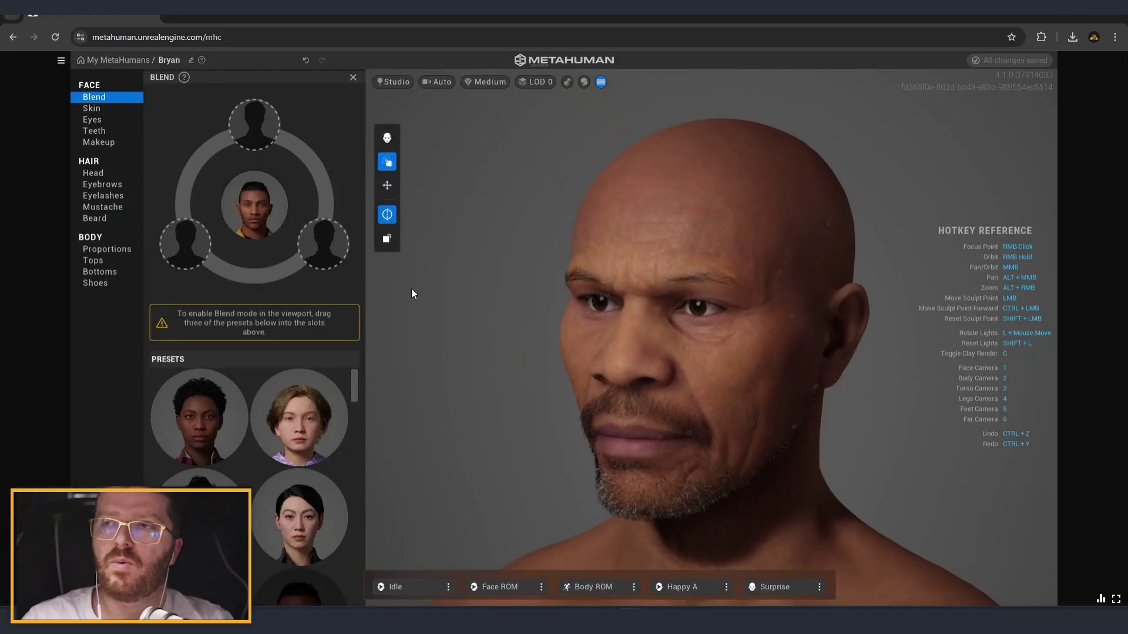